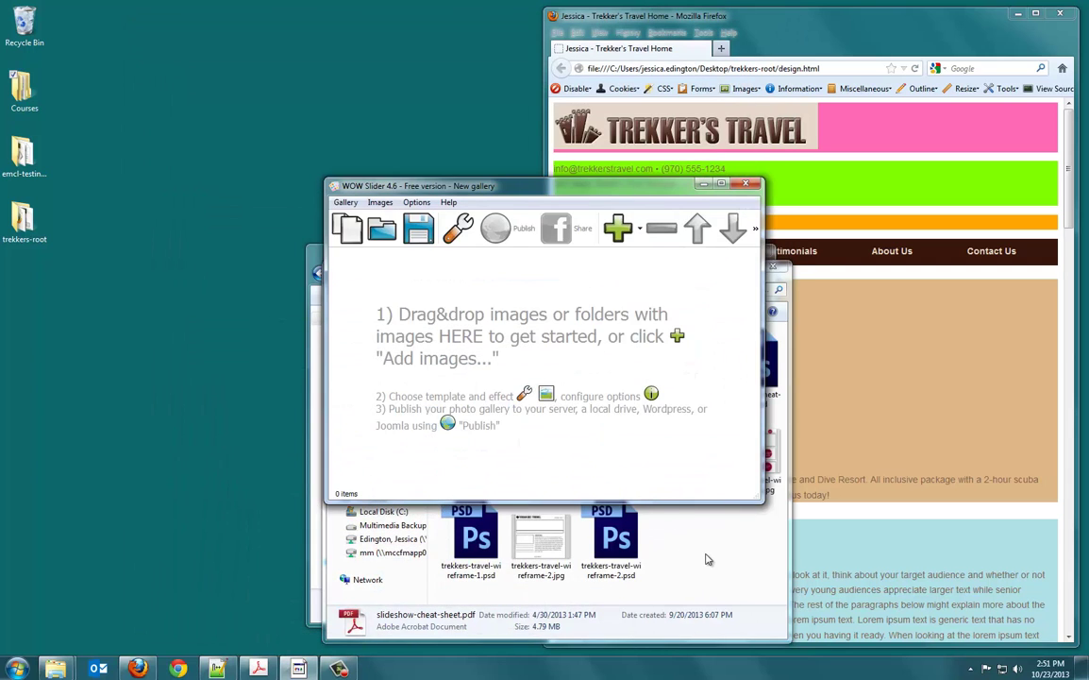
Close the two open folder windows and move the WOW Slider window clear of the web page.
left_click(709, 560)
left_click(771, 269)
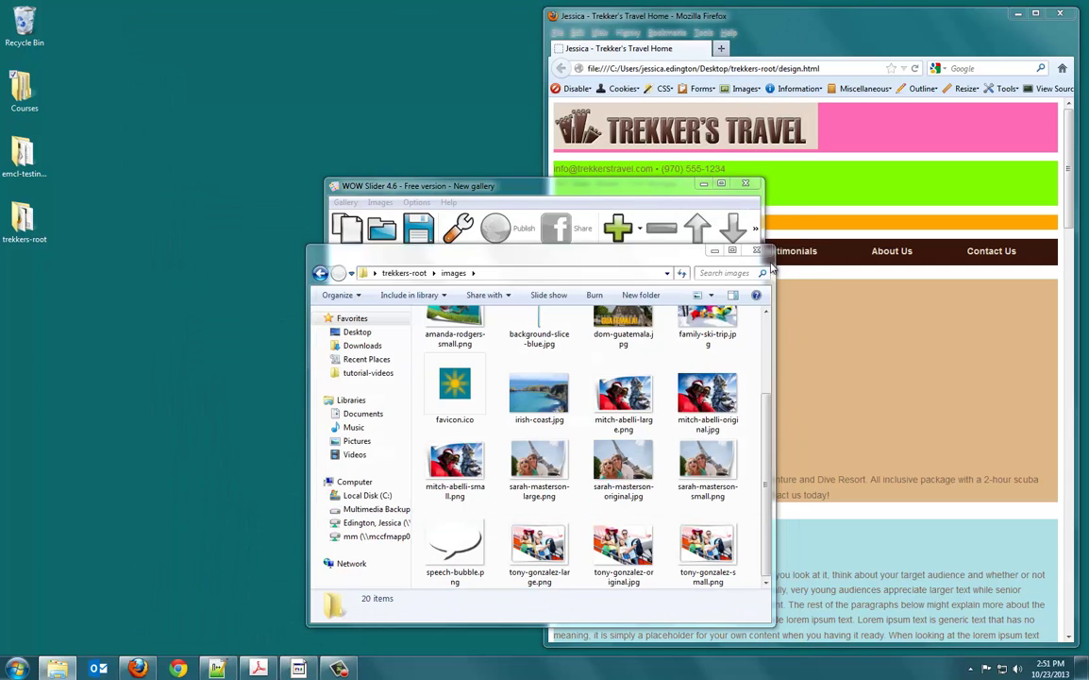
left_click(756, 250)
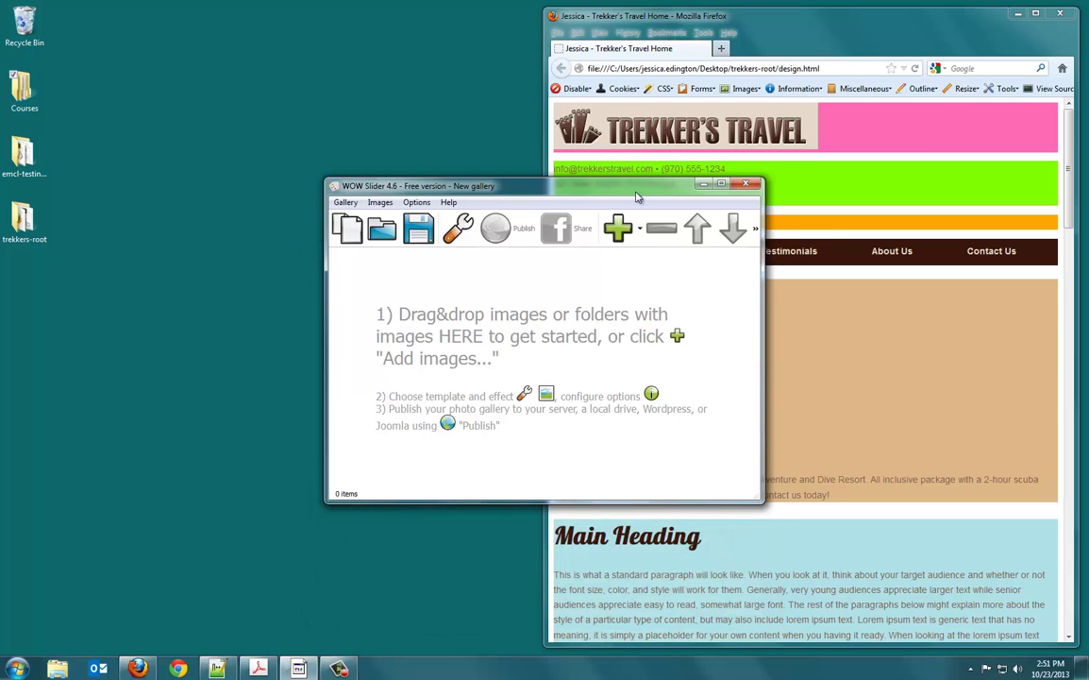
left_click_drag(637, 197, 395, 259)
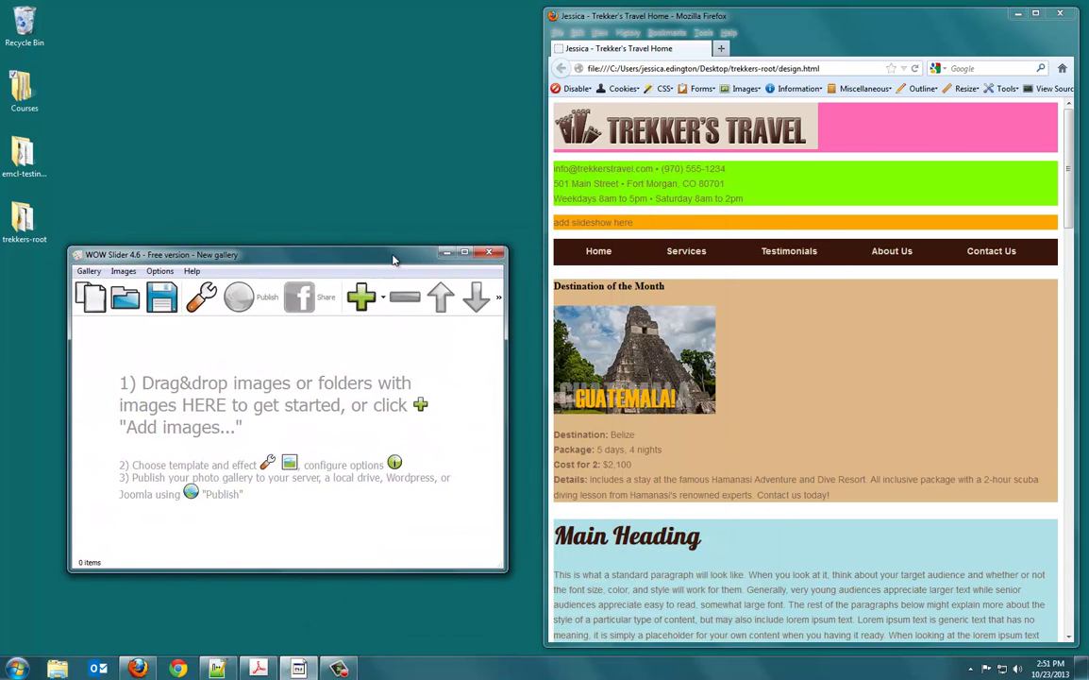
Widen the browser window and examine the "add slideshow here" placeholder on the design page.
left_click(828, 308)
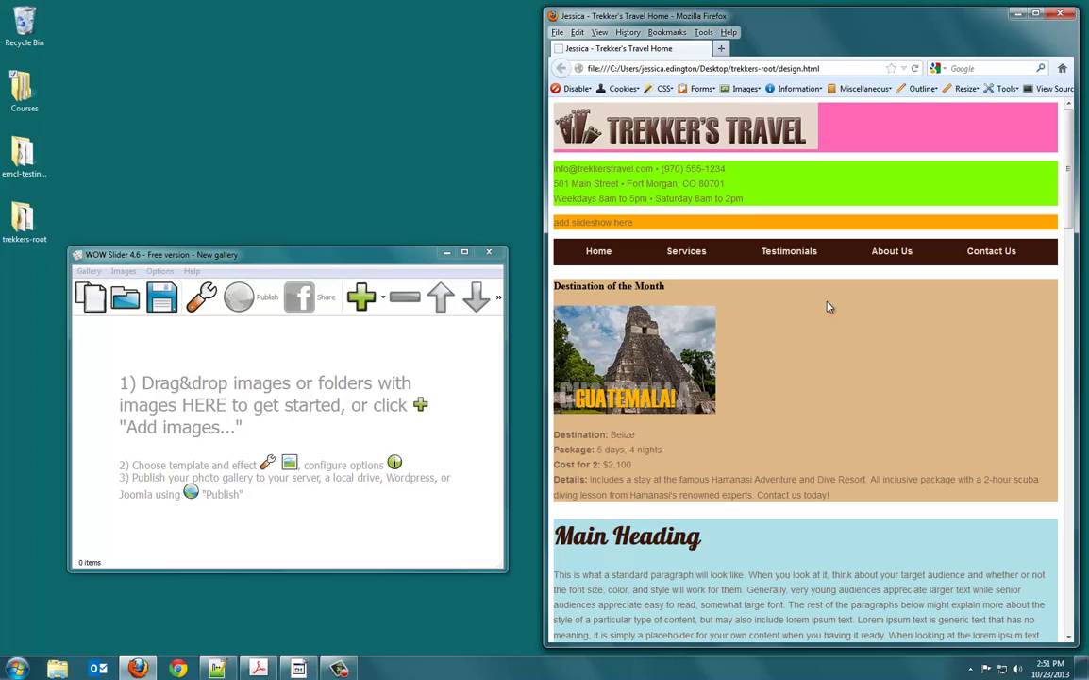
left_click_drag(545, 380, 440, 378)
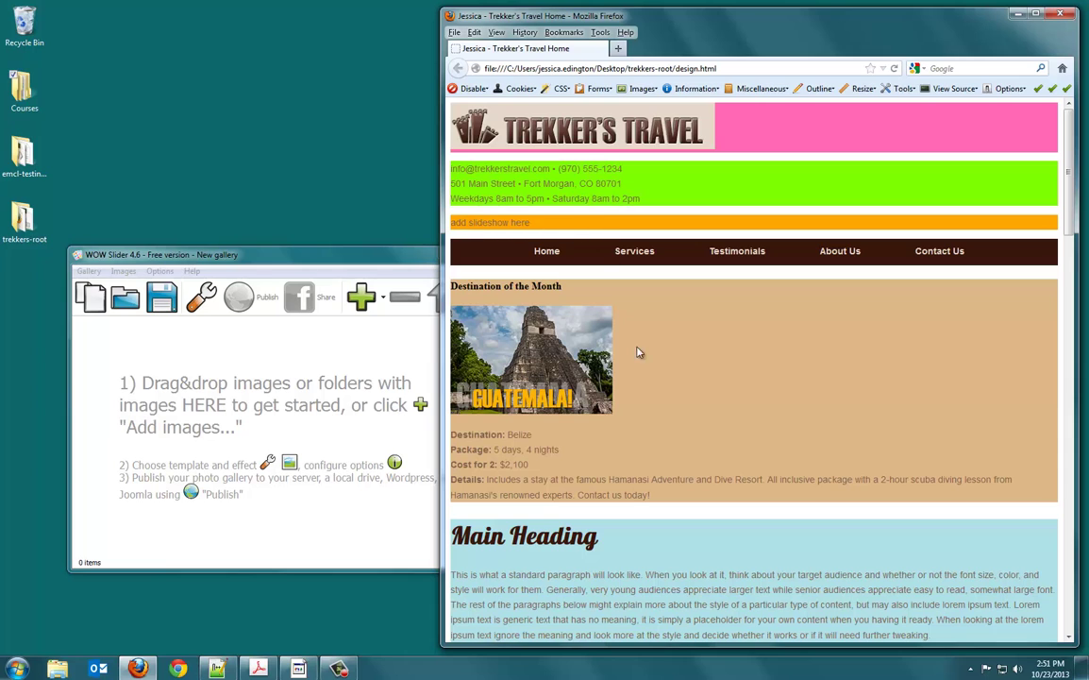
left_click_drag(533, 226, 453, 234)
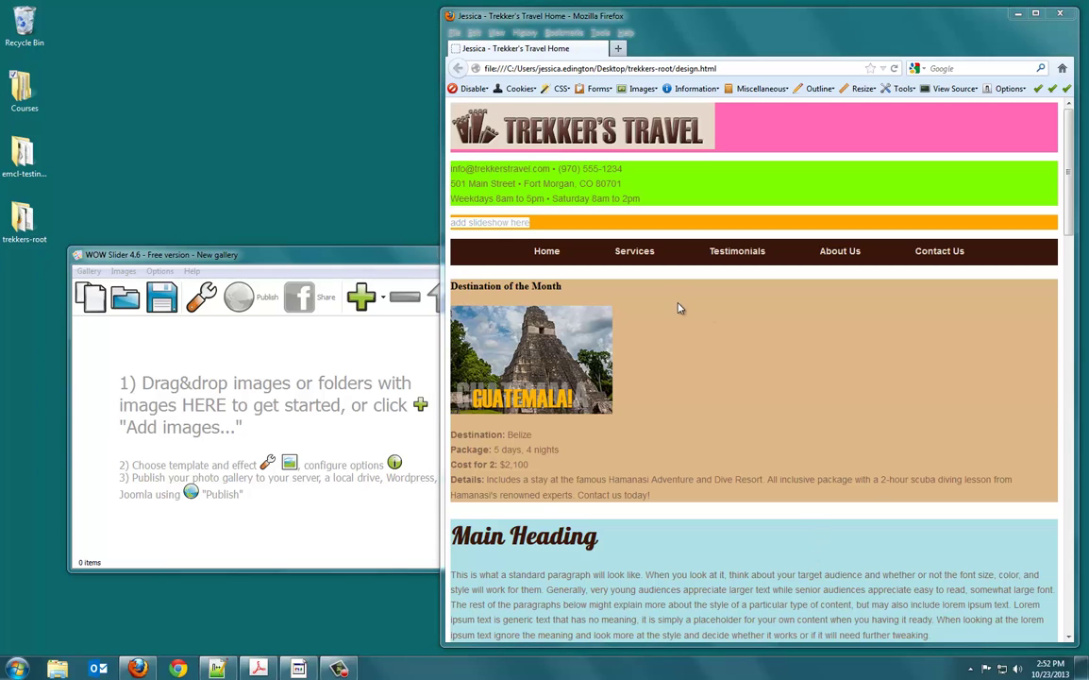
left_click(446, 375)
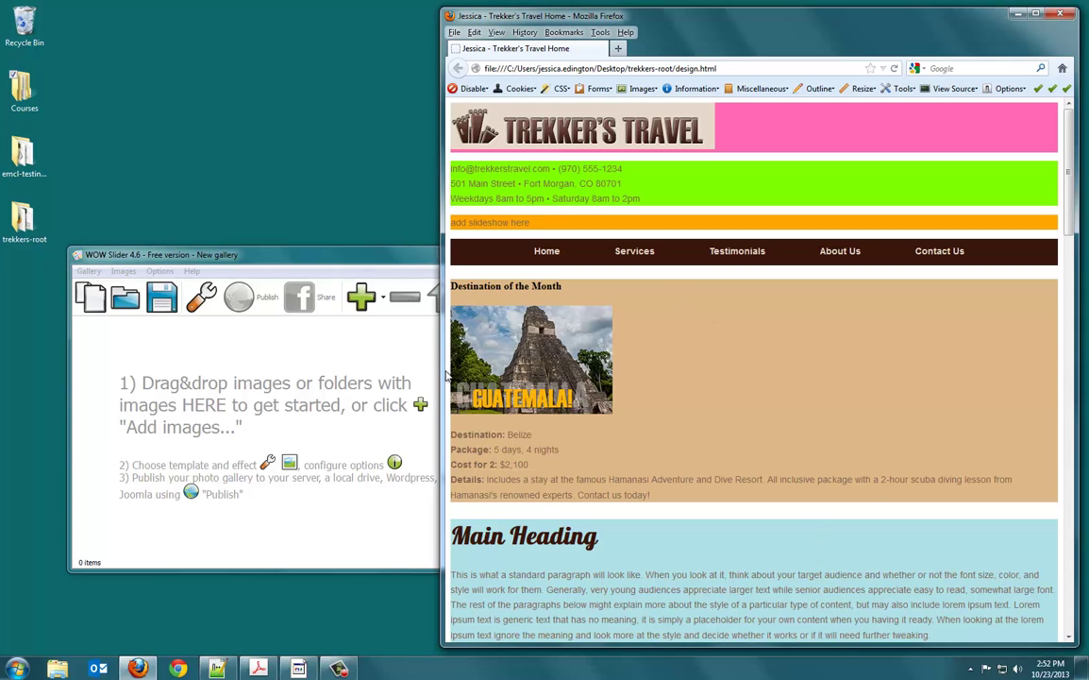
Minimize the browser and move the WOW Slider window to the middle of the desktop.
left_click(1018, 15)
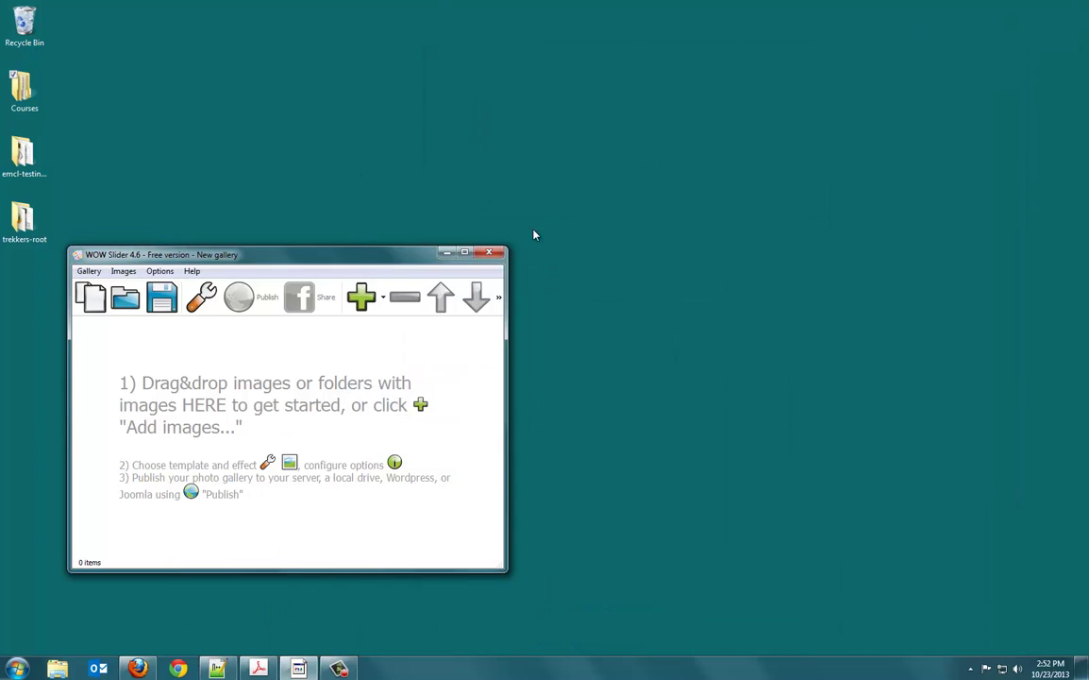
left_click_drag(386, 261, 623, 178)
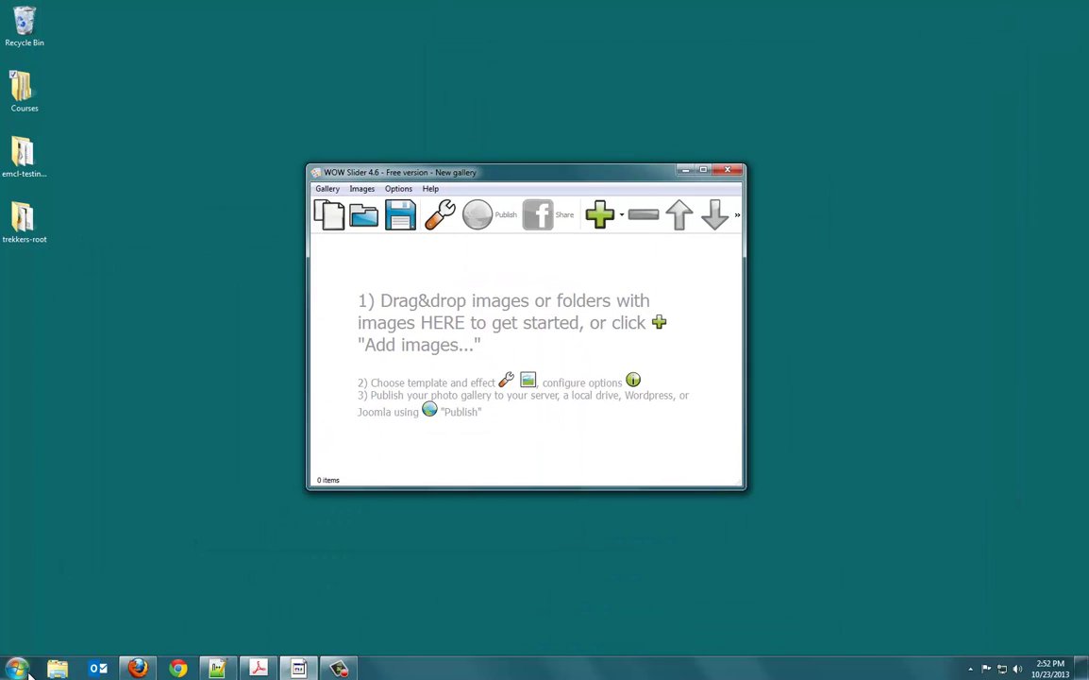
Locate WOW Slider in its program folder among the installed programs, and close the list without launching it.
key("super")
left_click(61, 618)
left_click(59, 591)
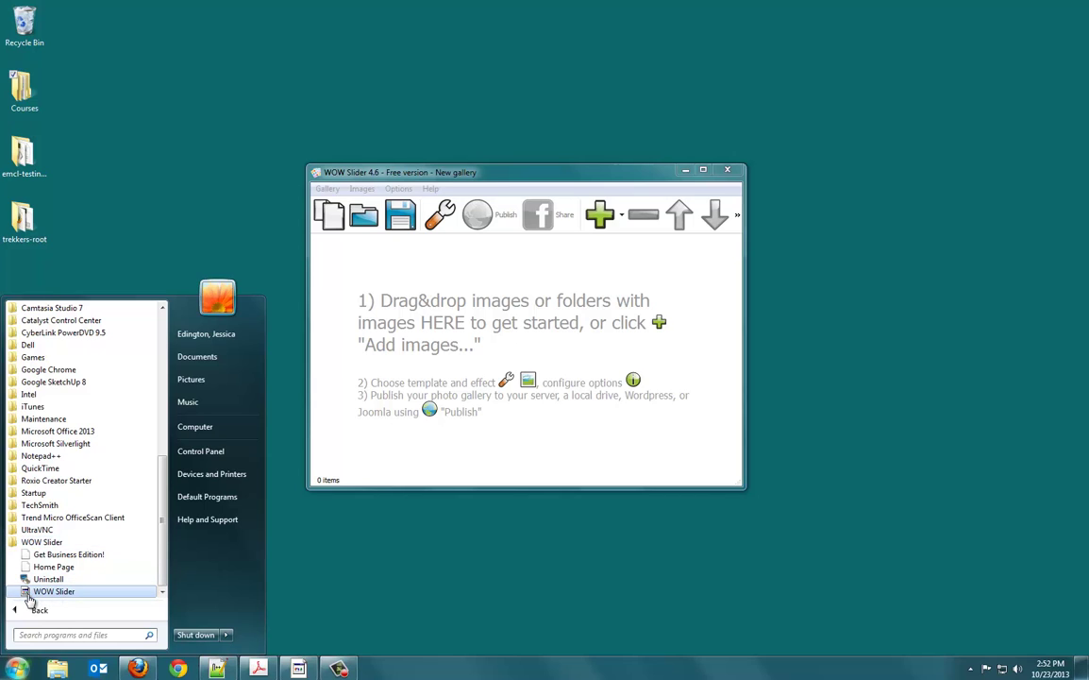
left_click(387, 149)
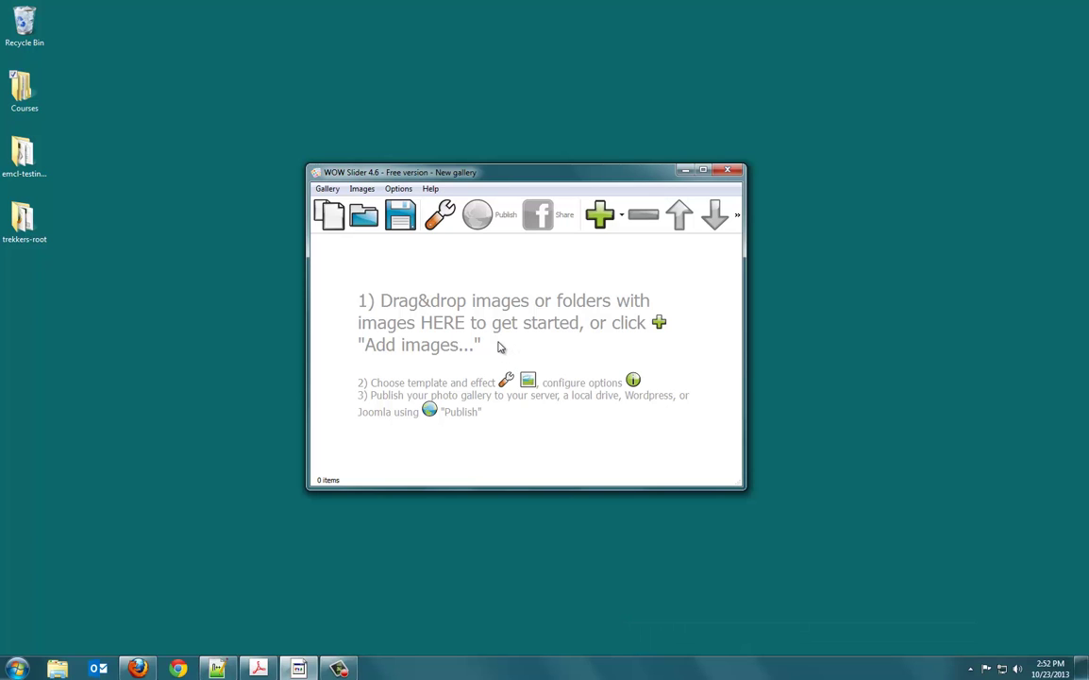
Open the slideshow folder inside the images folder of trekkers-root.
double_click(22, 219)
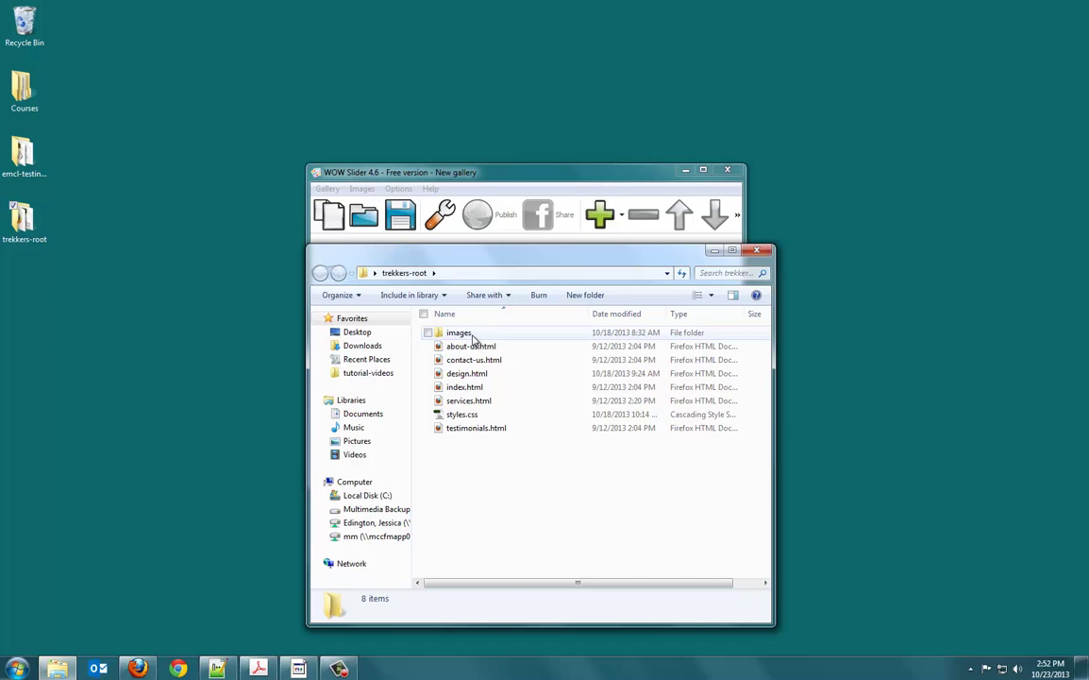
double_click(472, 336)
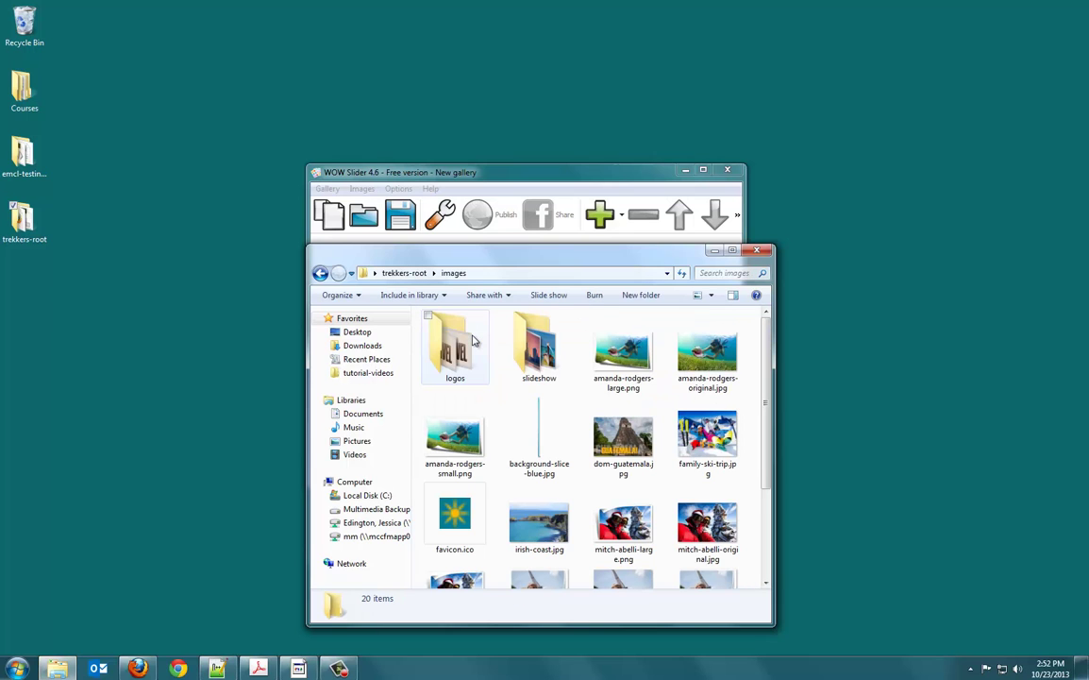
double_click(532, 346)
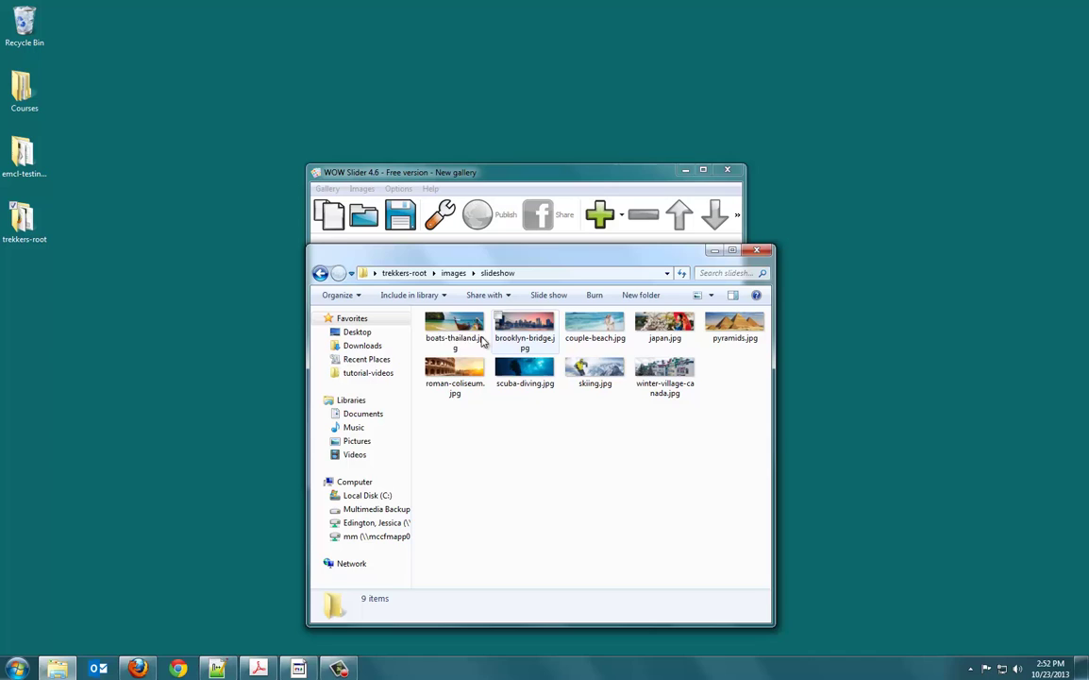
Check the file properties of winter-village-canada.jpg for its image details and close them unchanged.
left_click(683, 375)
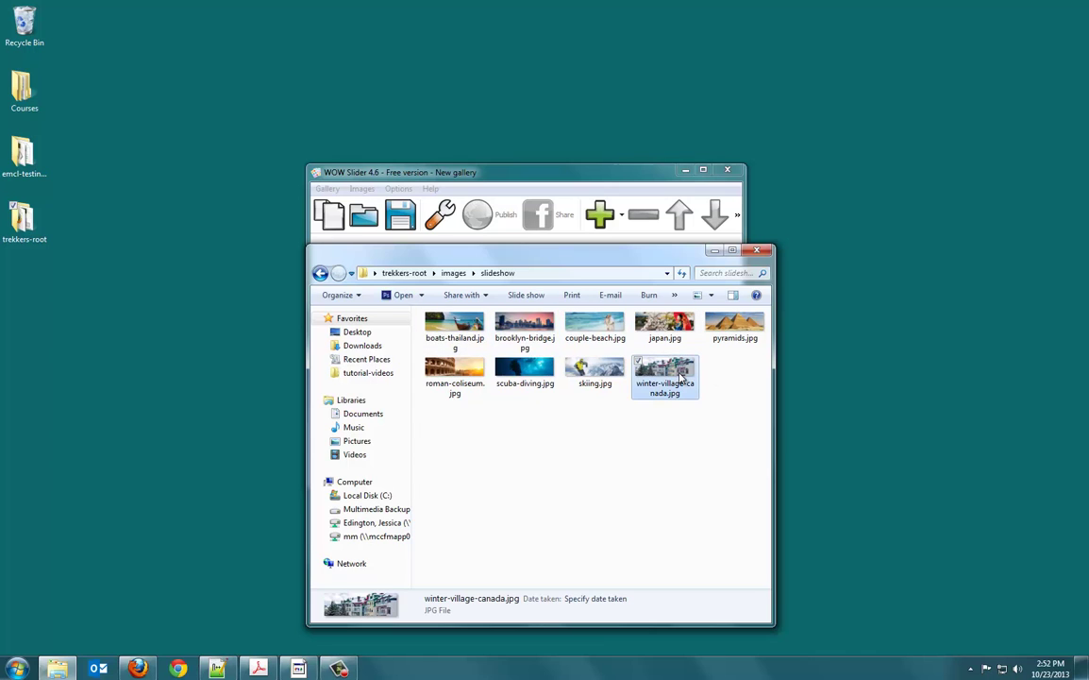
right_click(665, 370)
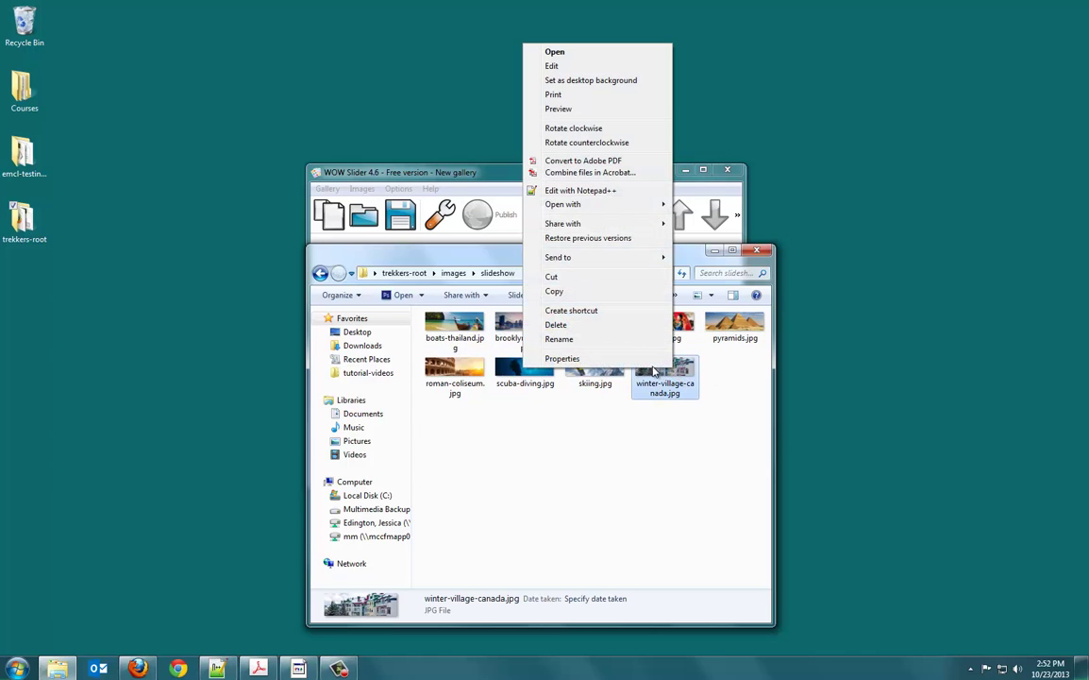
left_click(594, 330)
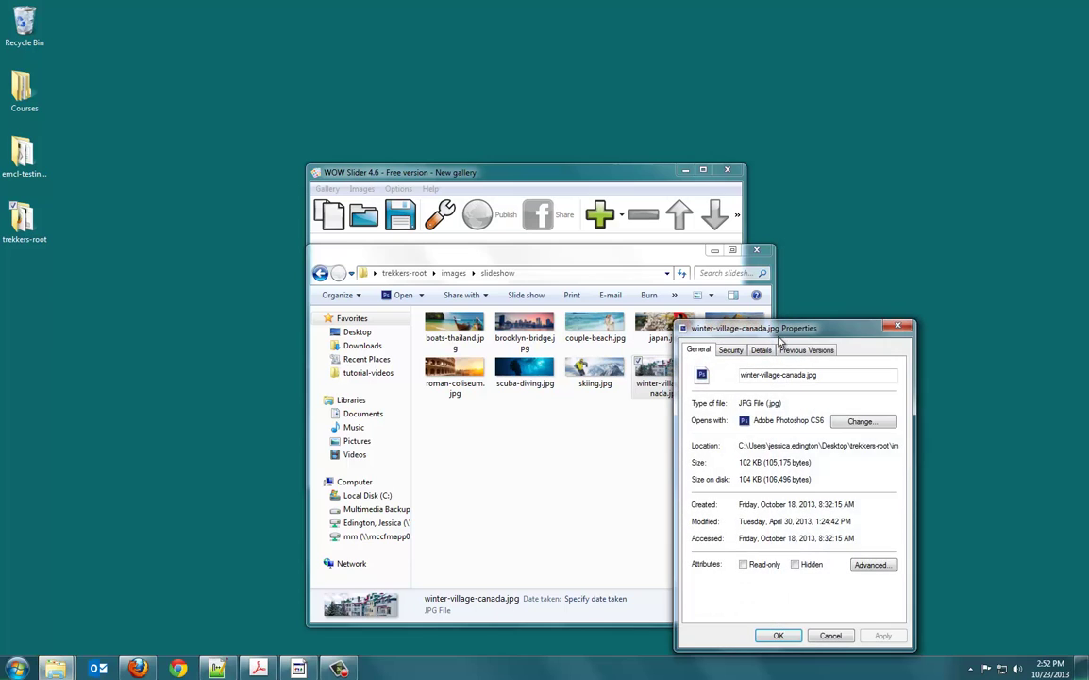
left_click_drag(702, 285, 569, 276)
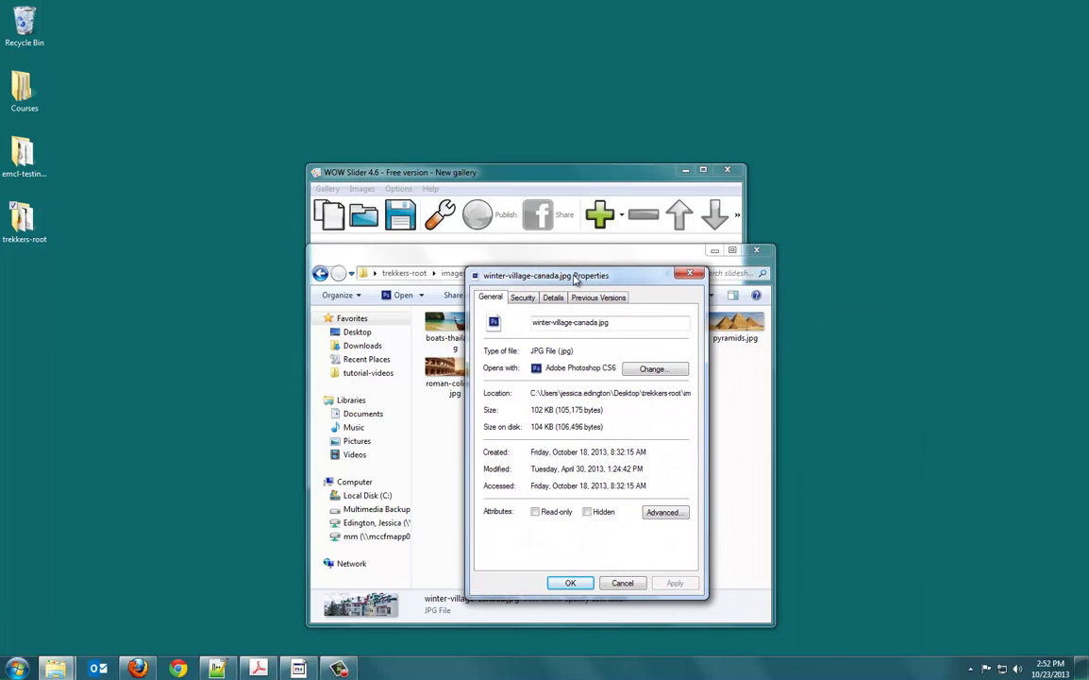
left_click(521, 298)
left_click(491, 298)
left_click(690, 277)
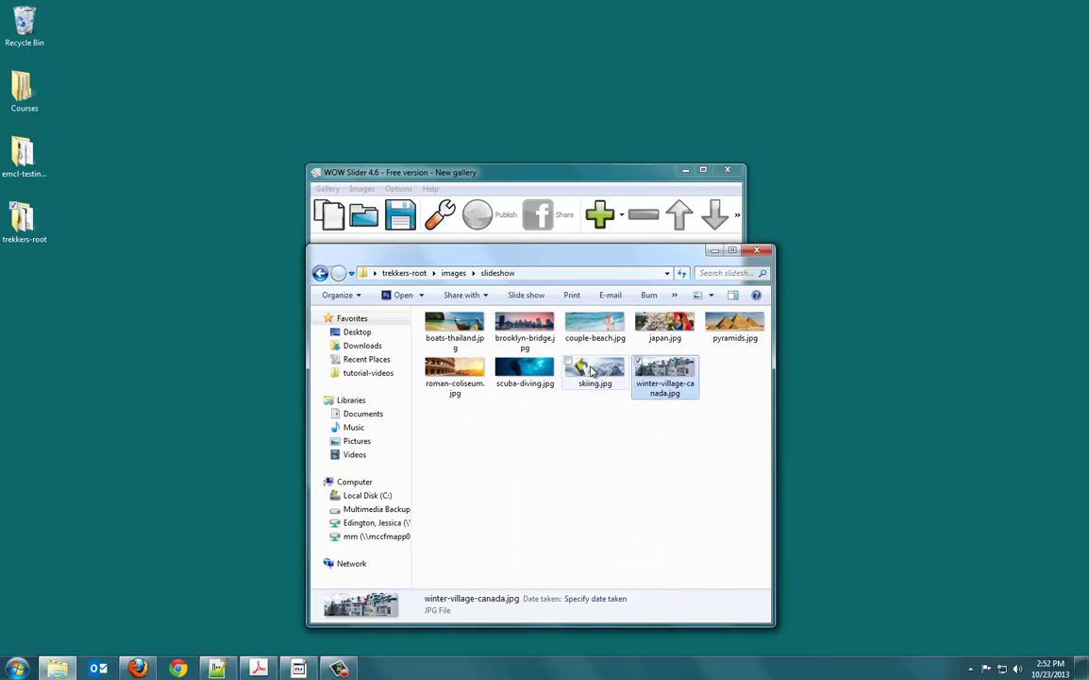
Check the pixel dimensions of the winter village, Roman coliseum and scuba diving images, and minimize the folder window.
mouse_move(673, 371)
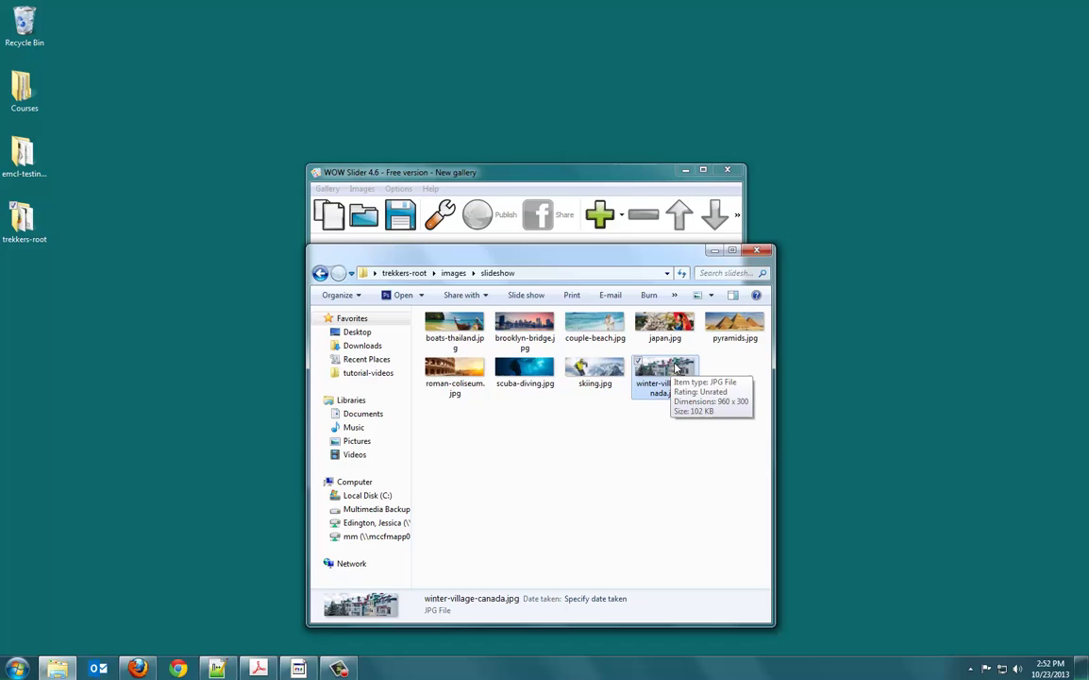
mouse_move(467, 376)
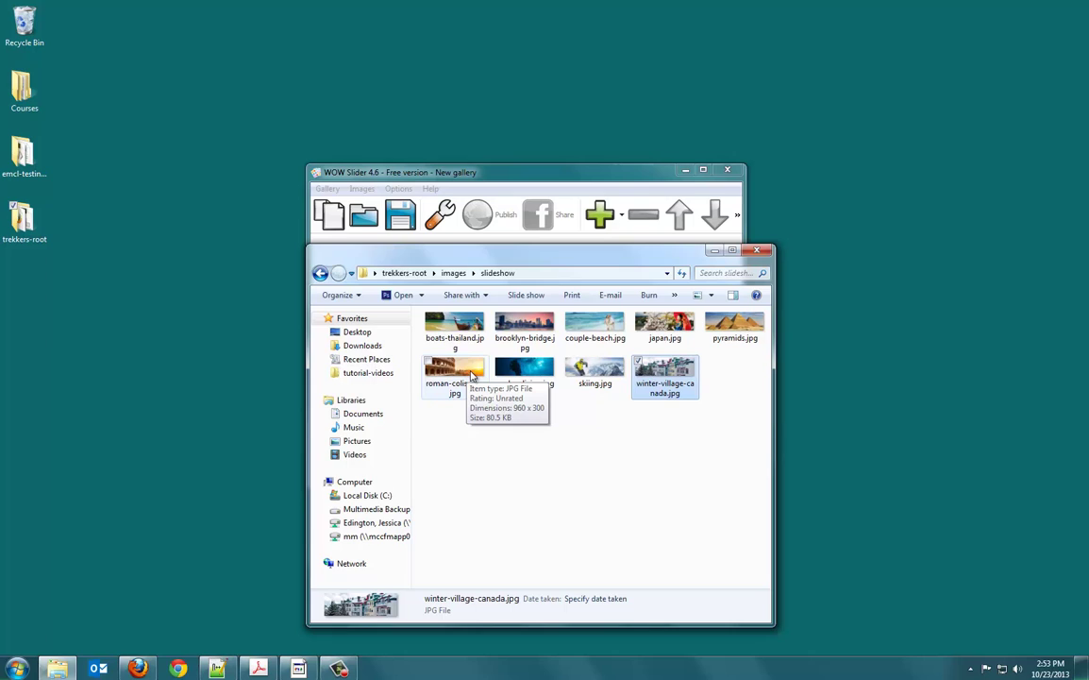
mouse_move(525, 376)
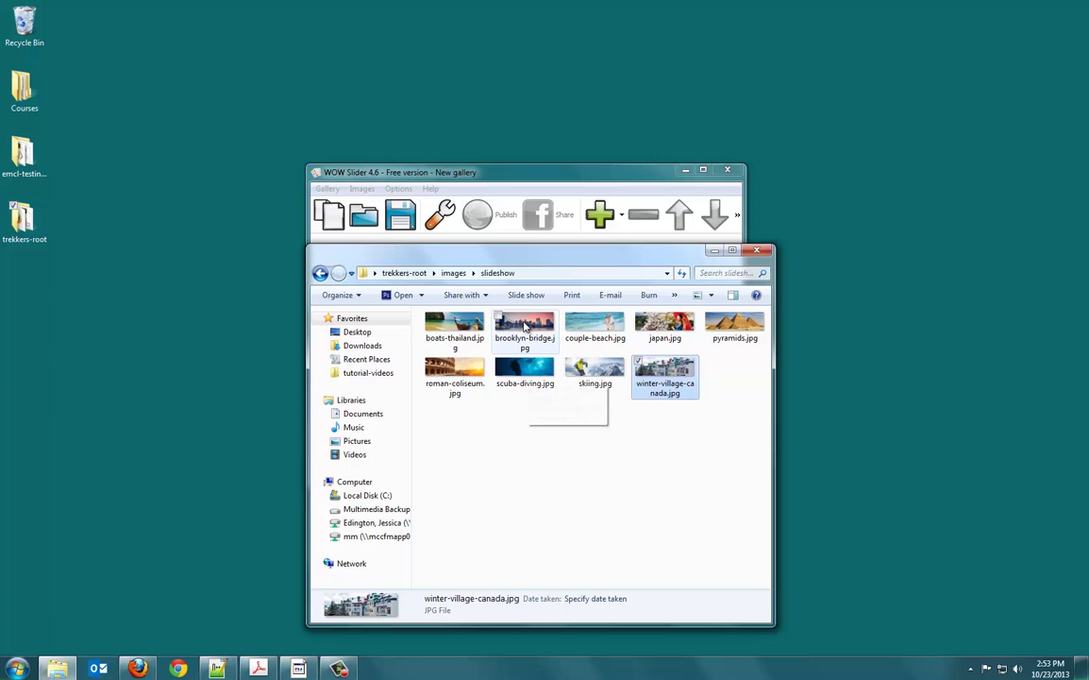
left_click(715, 251)
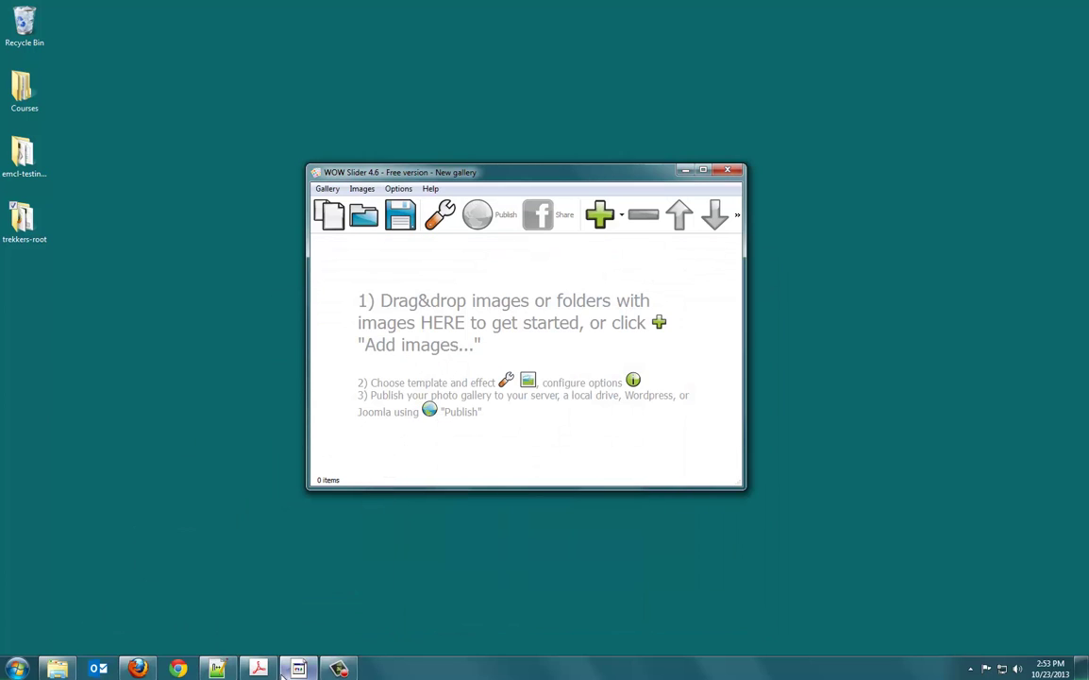
Read slideshow-cheat-sheet.pdf in Acrobat for the required image size, theme, effect and captions, and close it.
left_click(260, 668)
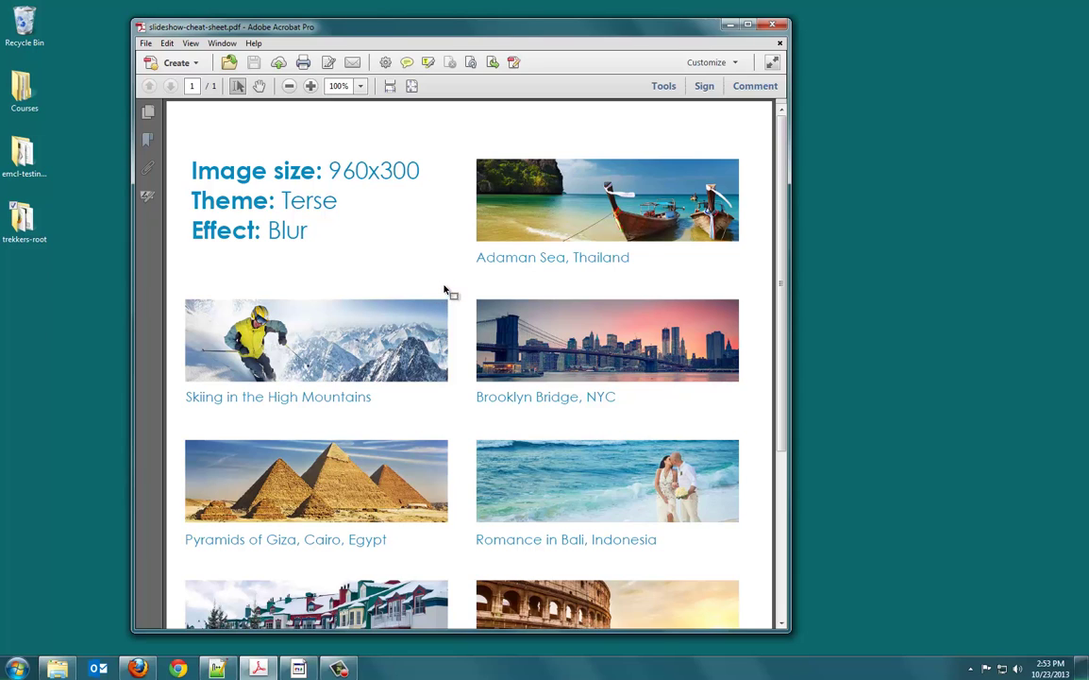
scroll(443, 292, "down", 3)
scroll(444, 304, "up", 3)
scroll(409, 579, "down", 3)
scroll(444, 406, "up", 3)
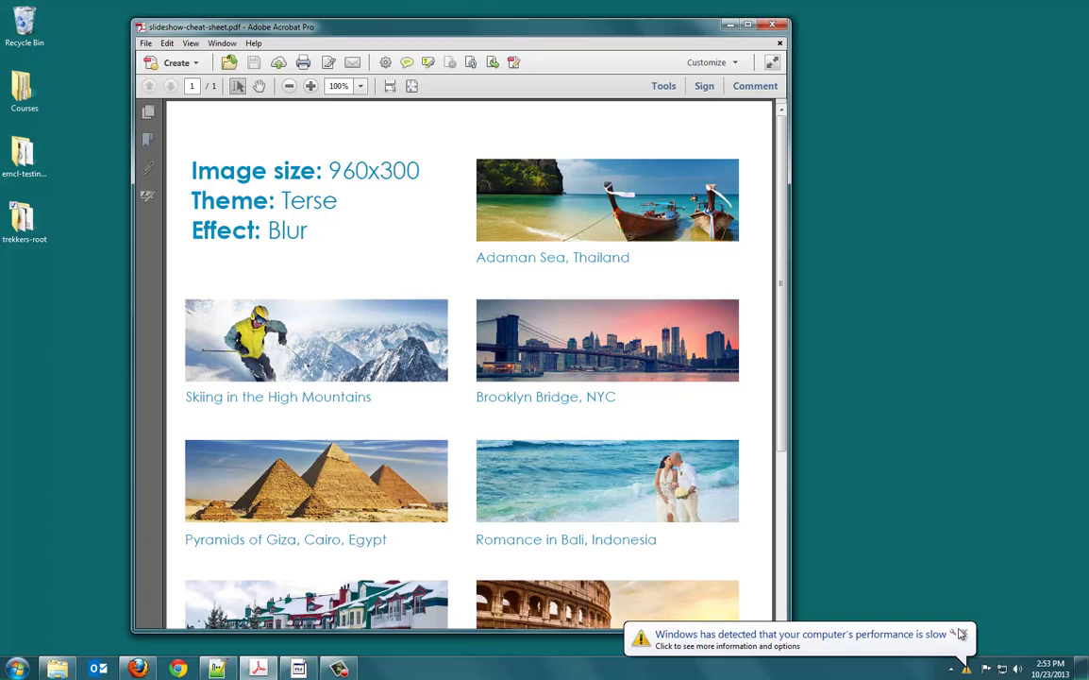
left_click(772, 24)
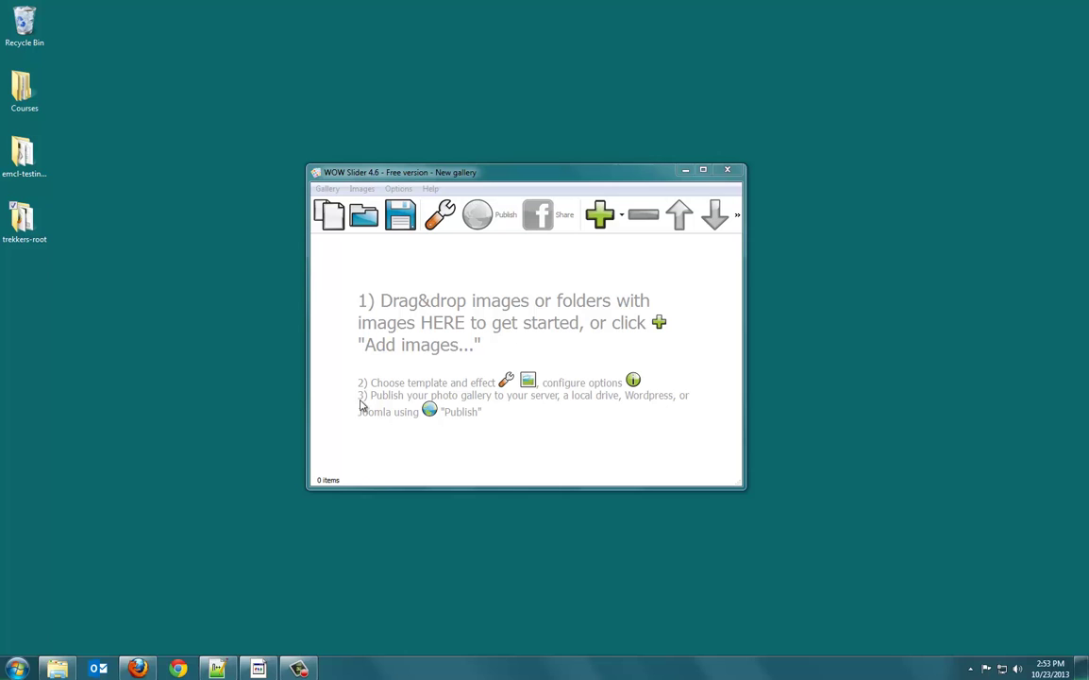
Add all nine images from the slideshow folder to the new WOW Slider gallery, keeping both windows fully accessible.
left_click(57, 668)
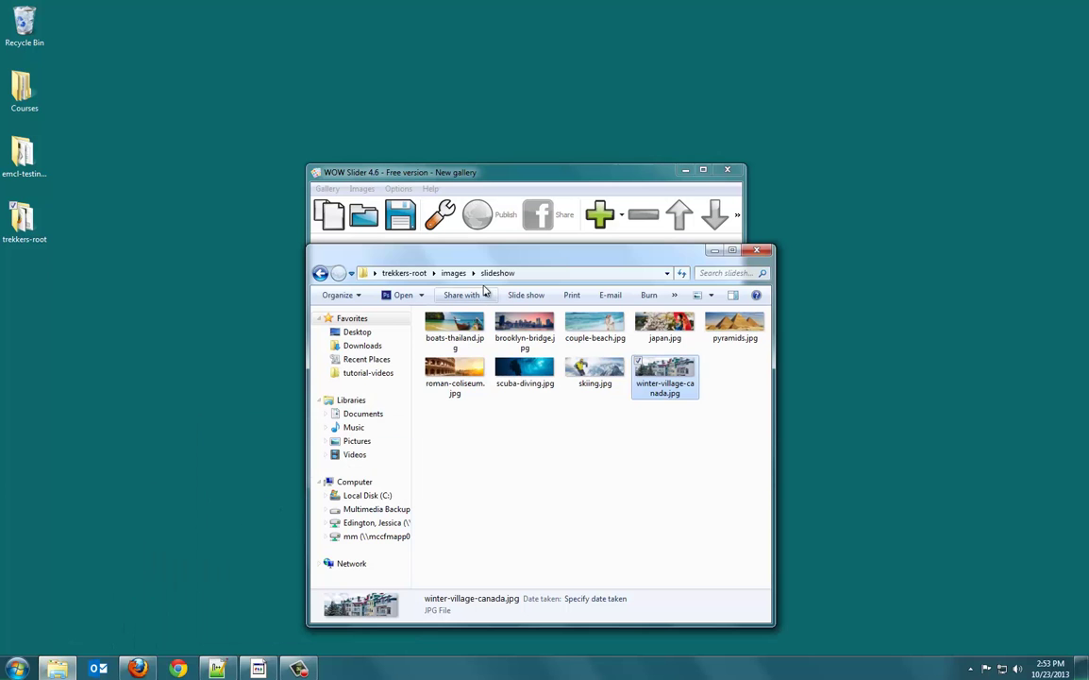
left_click_drag(519, 250, 855, 274)
left_click_drag(1021, 401, 689, 300)
left_click_drag(791, 351, 489, 359)
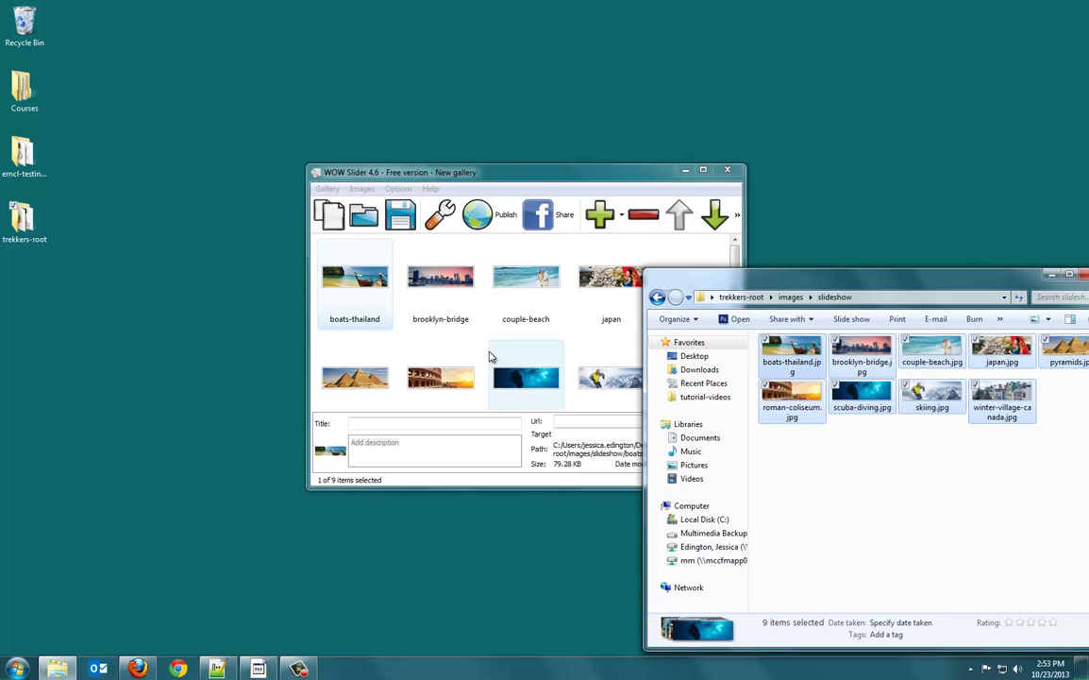
left_click_drag(500, 173, 373, 179)
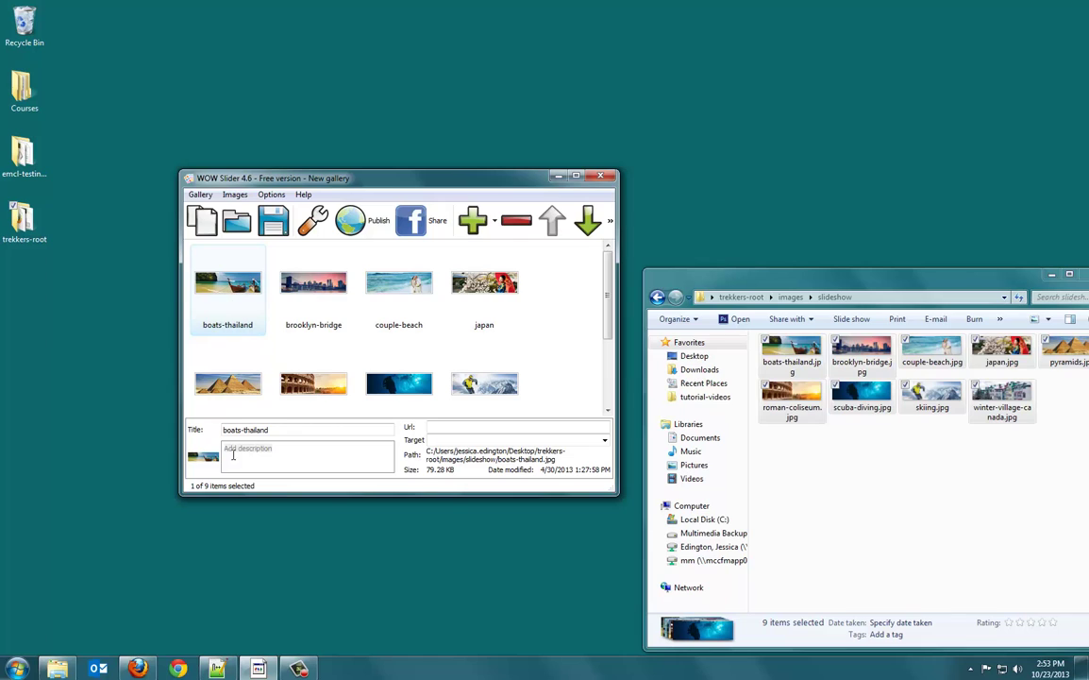
Title the boats-thailand image "Adaman Sea" and give it the description "Thailand".
left_click(469, 428)
left_click(295, 430)
left_click_drag(298, 430, 160, 439)
type("Adaman Sea")
left_click(281, 468)
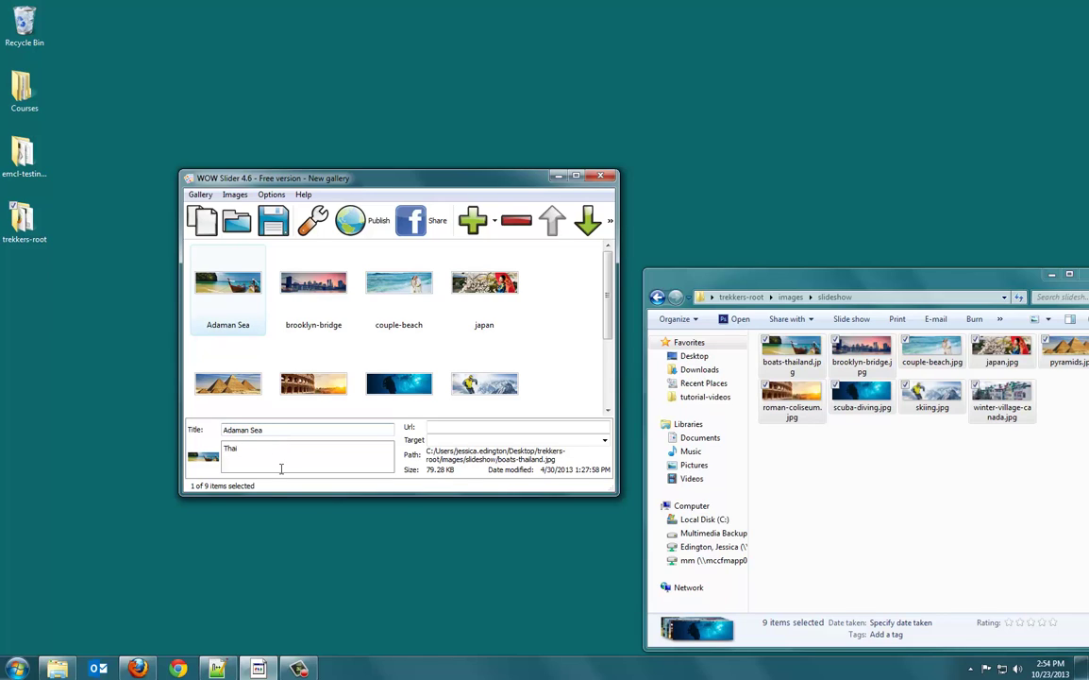
Title the brooklyn-bridge image "Brooklyn Bridge at Sunset" and describe it as "New York City, New York".
left_click(311, 308)
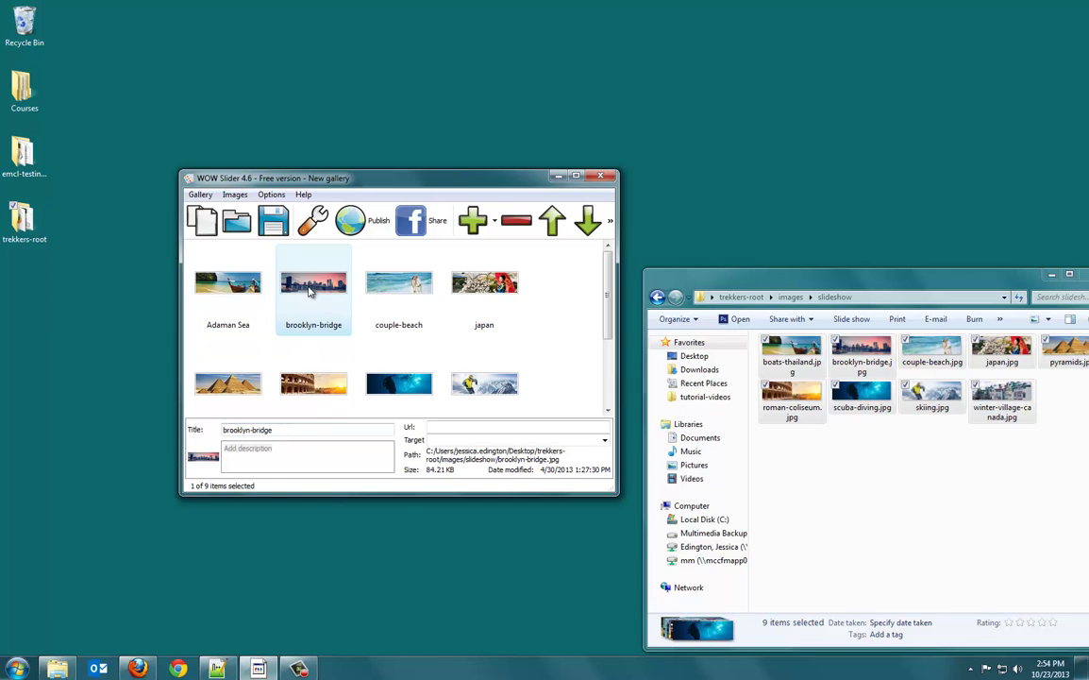
double_click(228, 431)
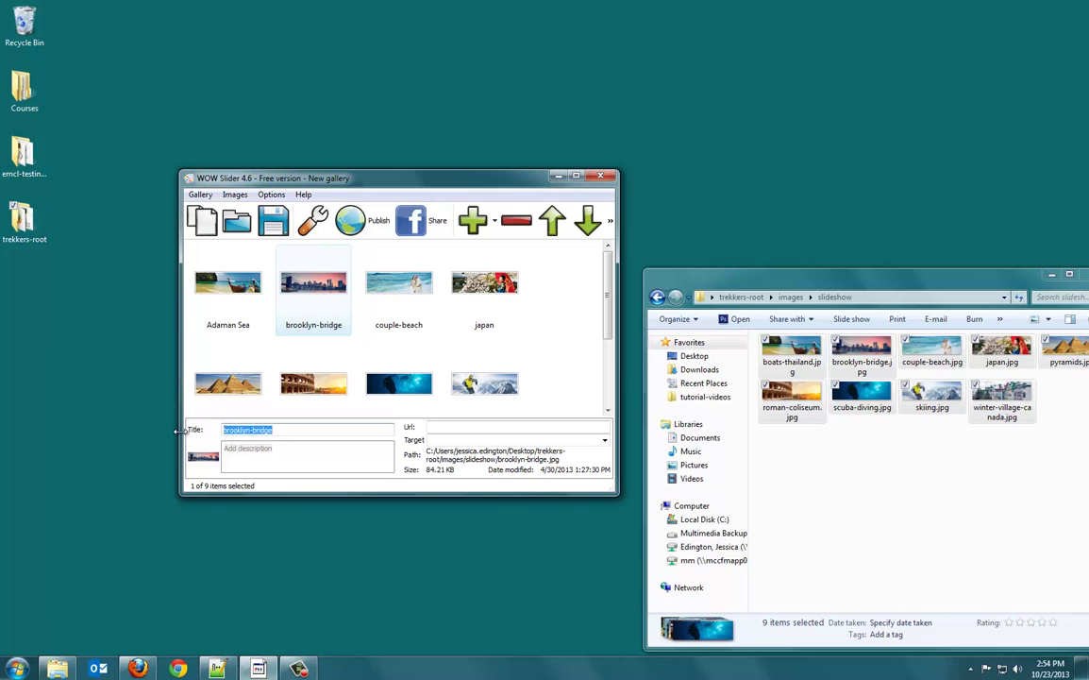
type("Bro")
left_click(259, 451)
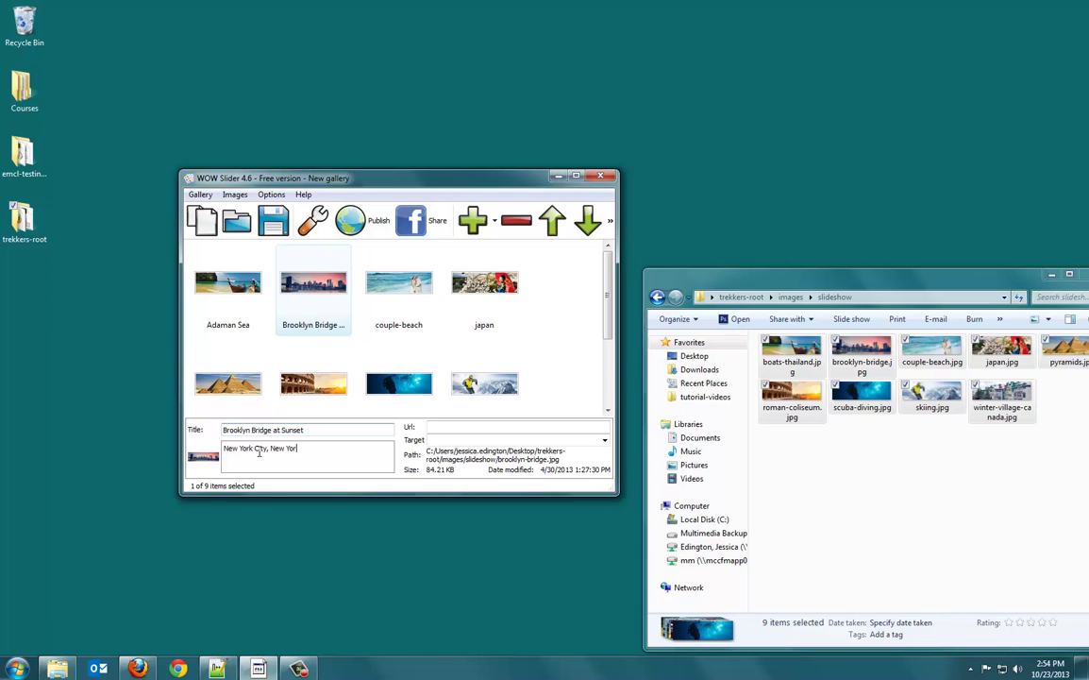
Title the couple-beach image "Romance on the Beach" and describe it as "Bali, Indonesia".
left_click(418, 298)
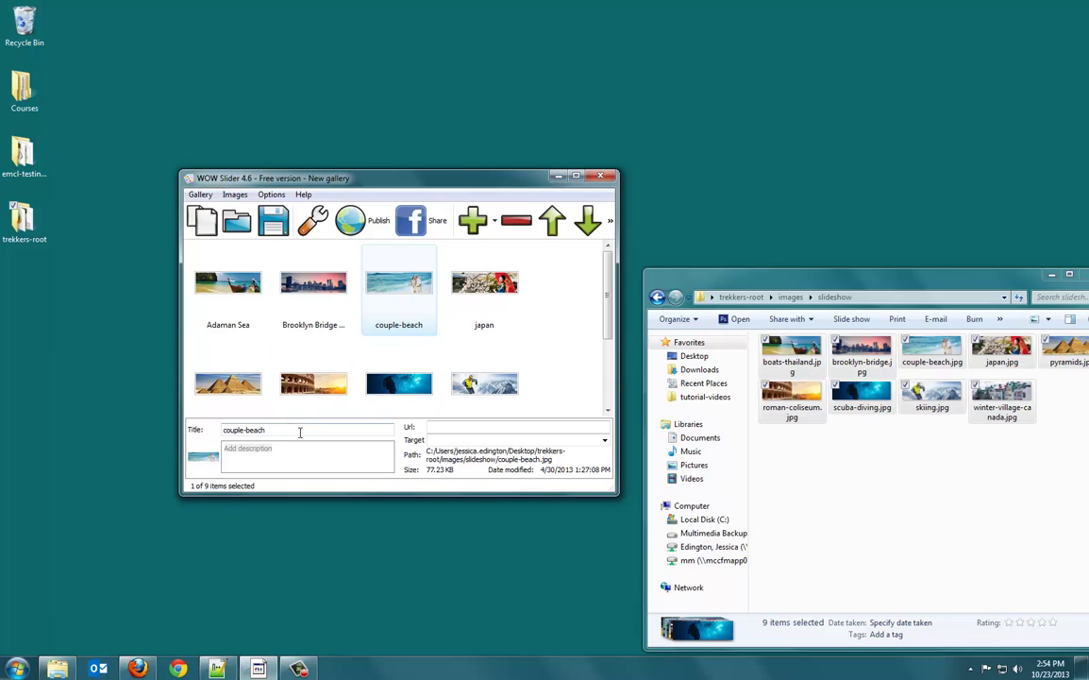
left_click_drag(282, 429, 194, 449)
left_click(293, 462)
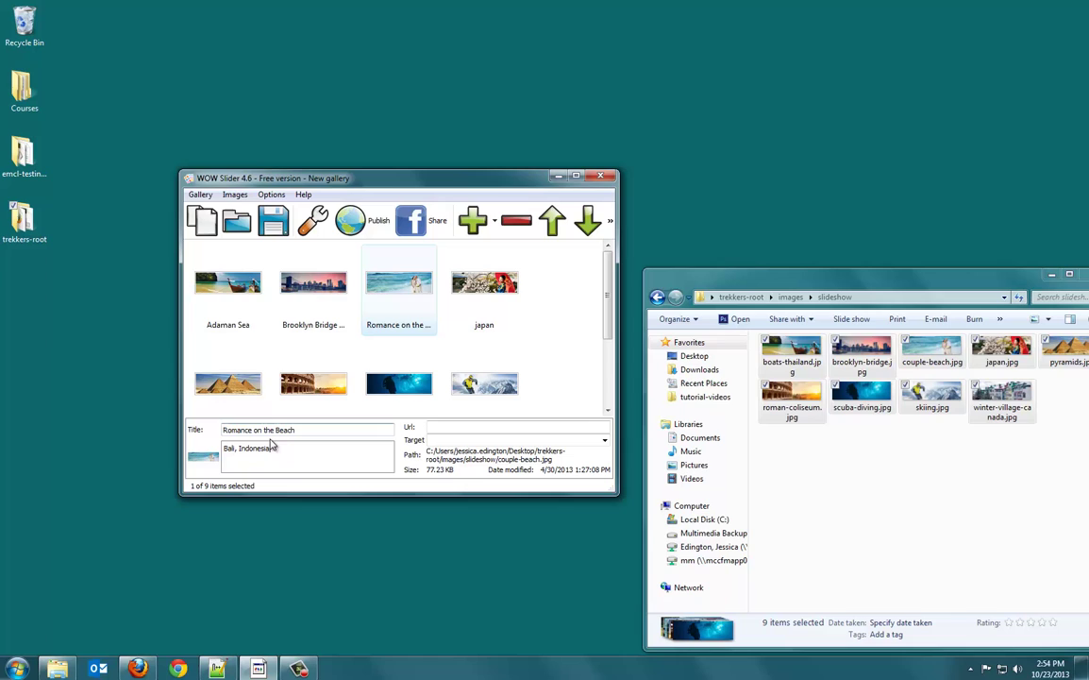
Review the titles and descriptions entered for the boats, Brooklyn Bridge and couple-beach images, and look over the remaining gallery images.
left_click(250, 311)
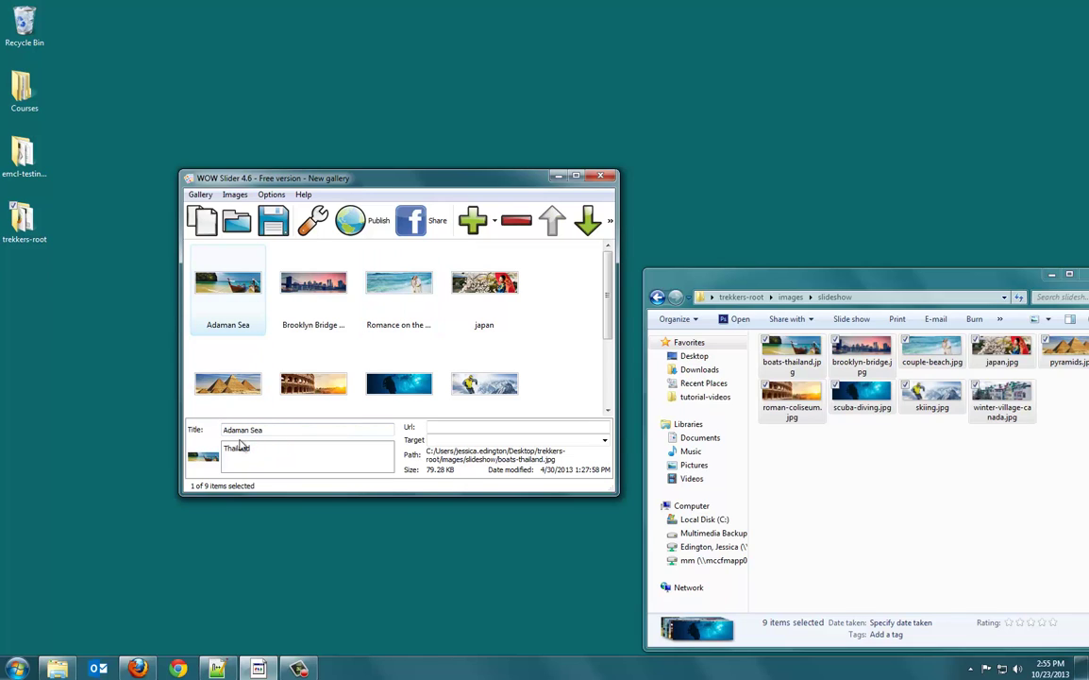
left_click_drag(272, 427, 211, 431)
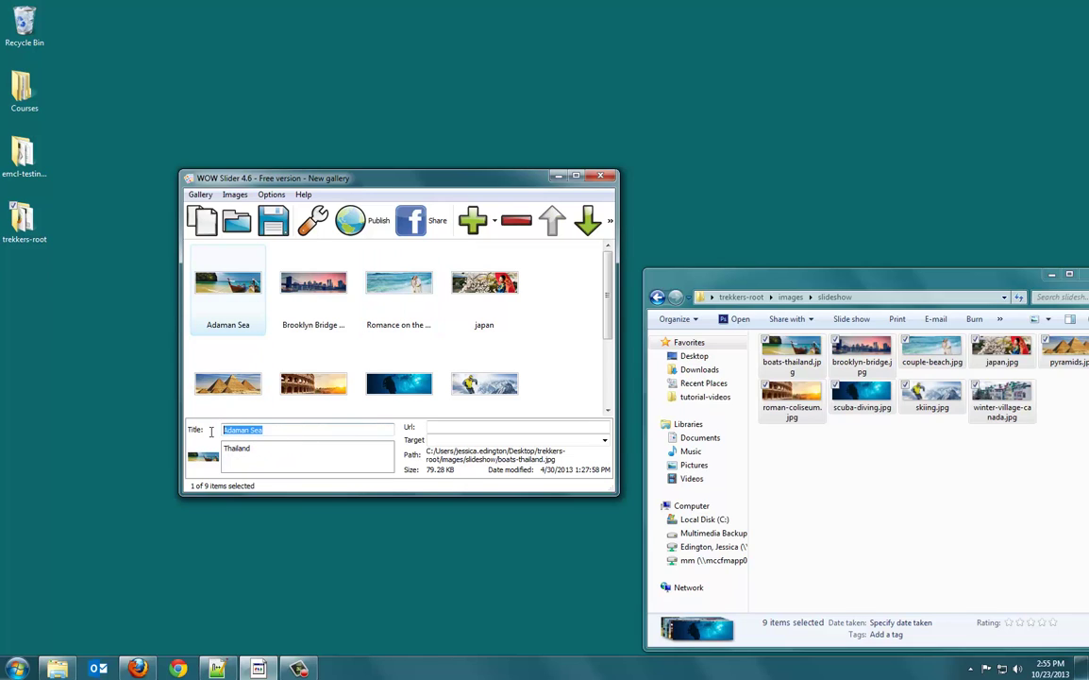
left_click(307, 298)
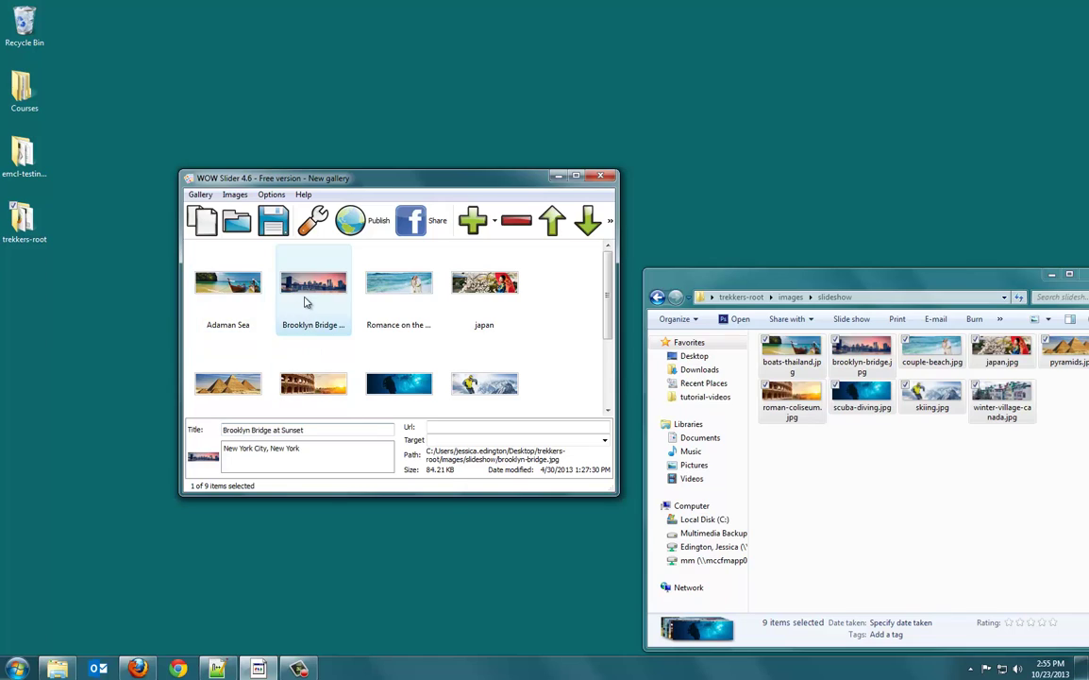
left_click_drag(308, 431, 212, 434)
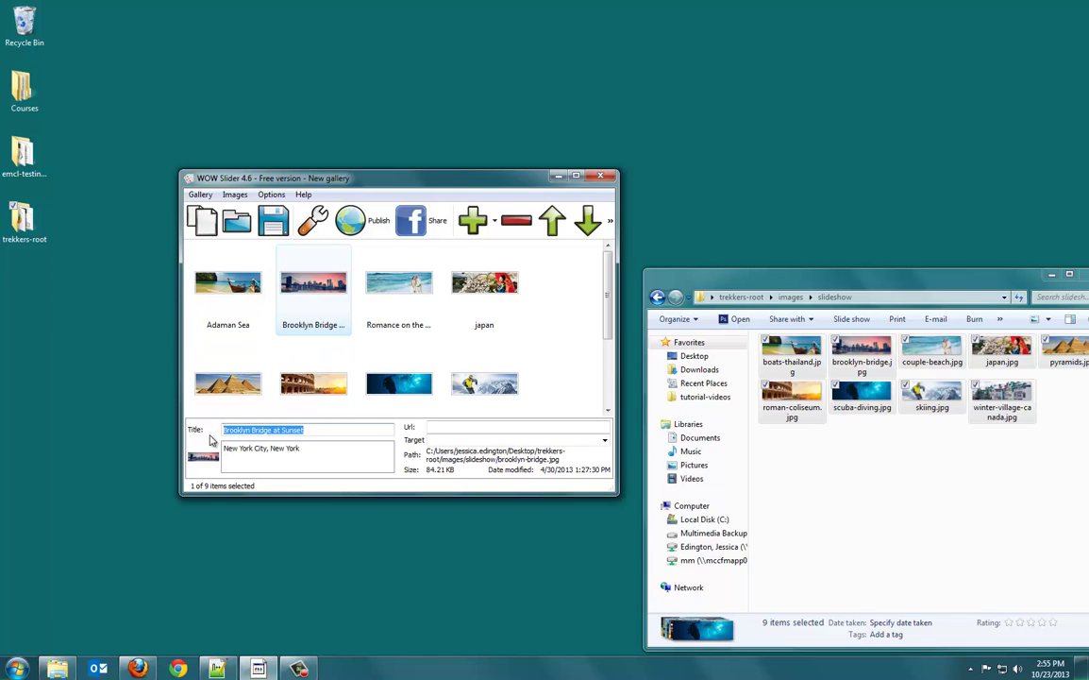
left_click(319, 447)
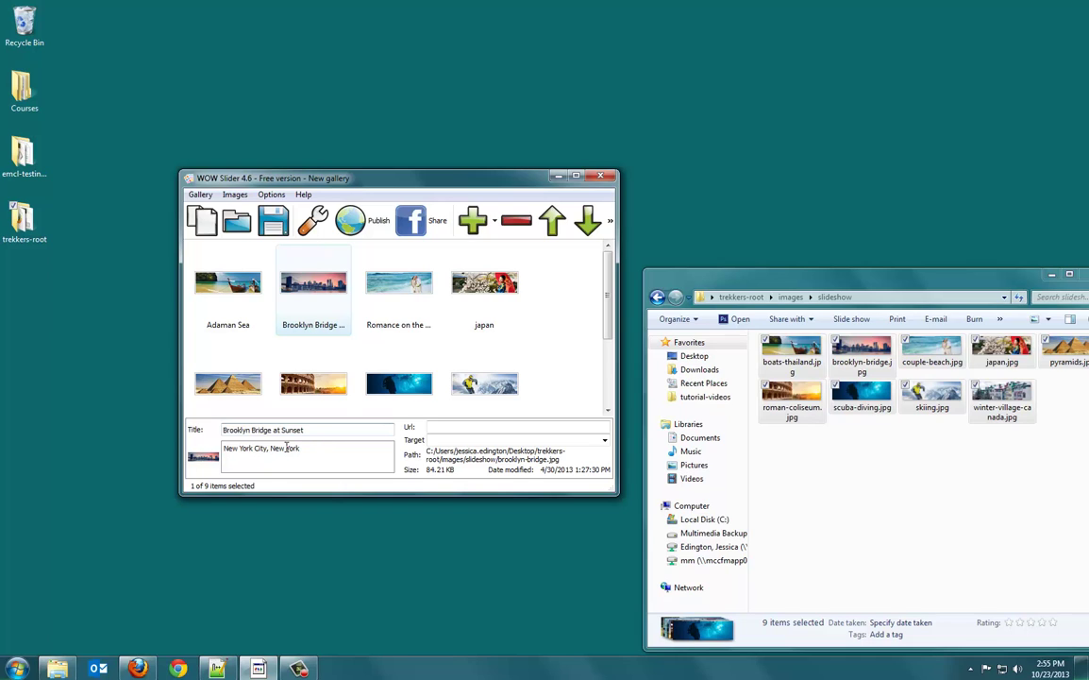
left_click(399, 297)
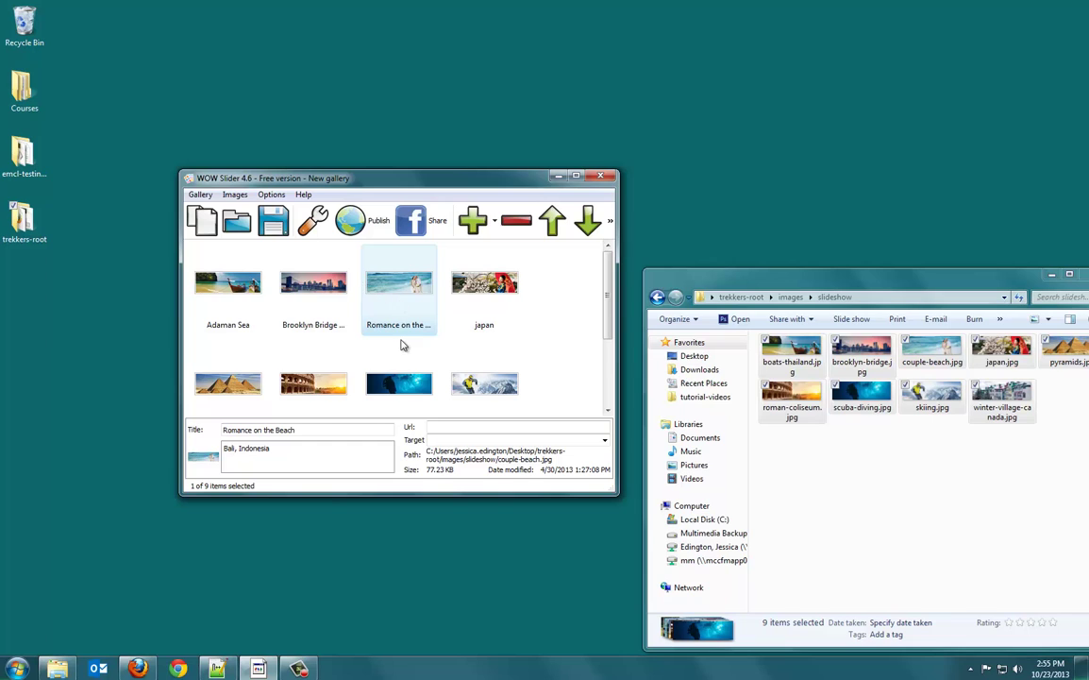
scroll(401, 344, "down", 3)
scroll(401, 345, "up", 3)
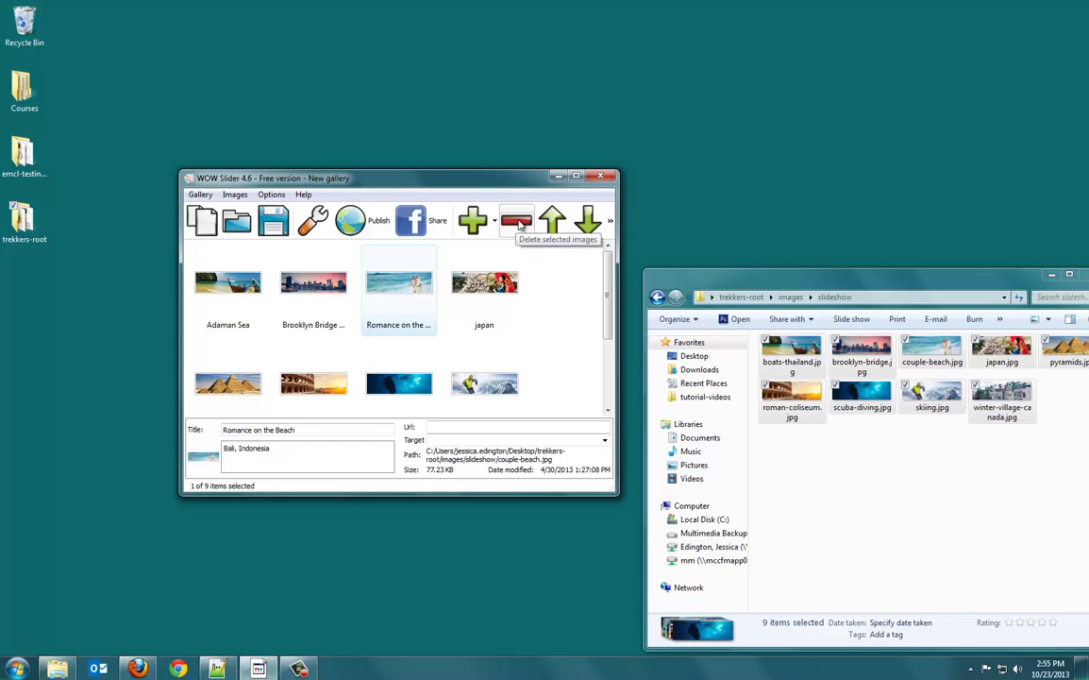
Reorder the gallery so the japan image sits between the roman-coliseum and scuba-diving images.
left_click_drag(484, 283, 354, 375)
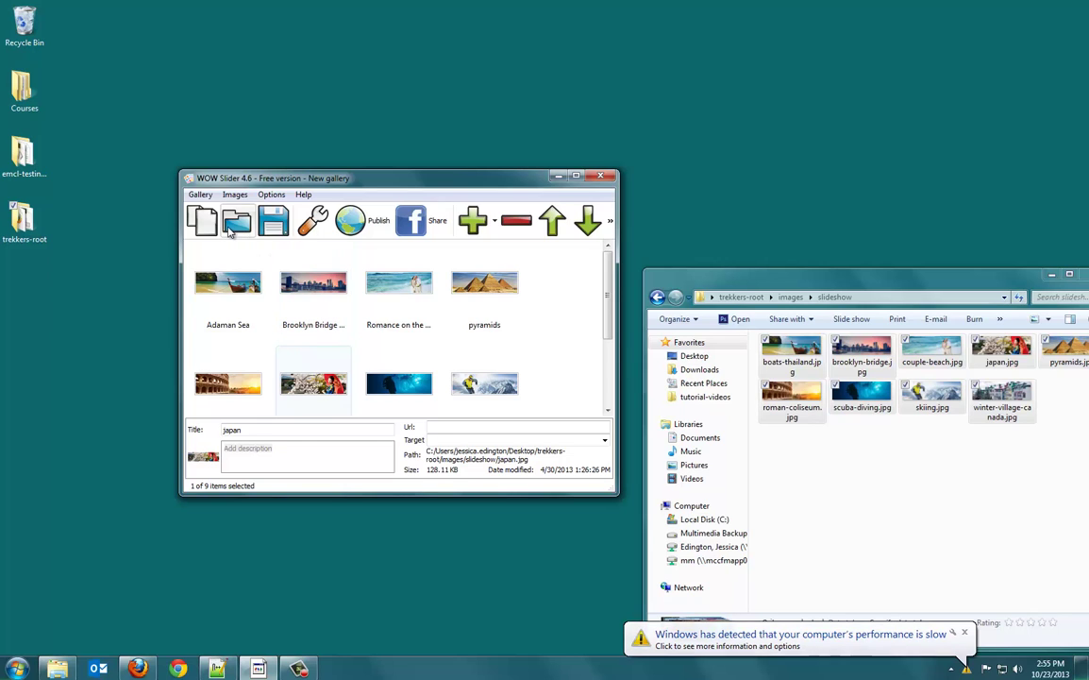
Set the slider title to "Trekker's Slideshow" in the gallery properties and look through the thumbnail size options.
left_click(312, 221)
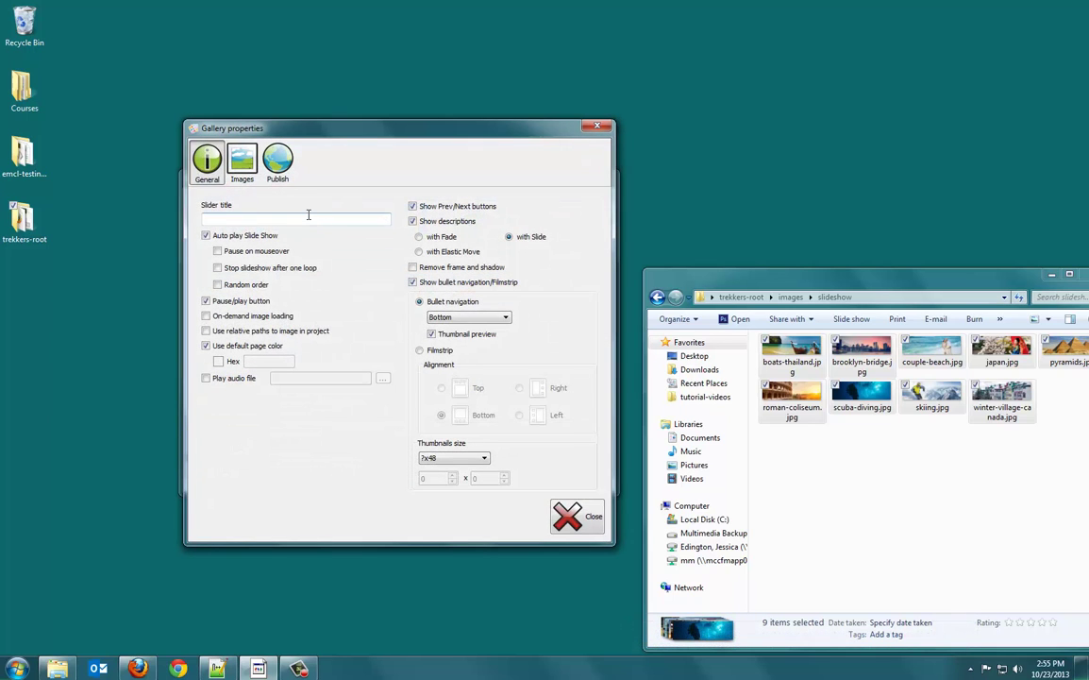
type("Trekker's Slideshow")
left_click(481, 460)
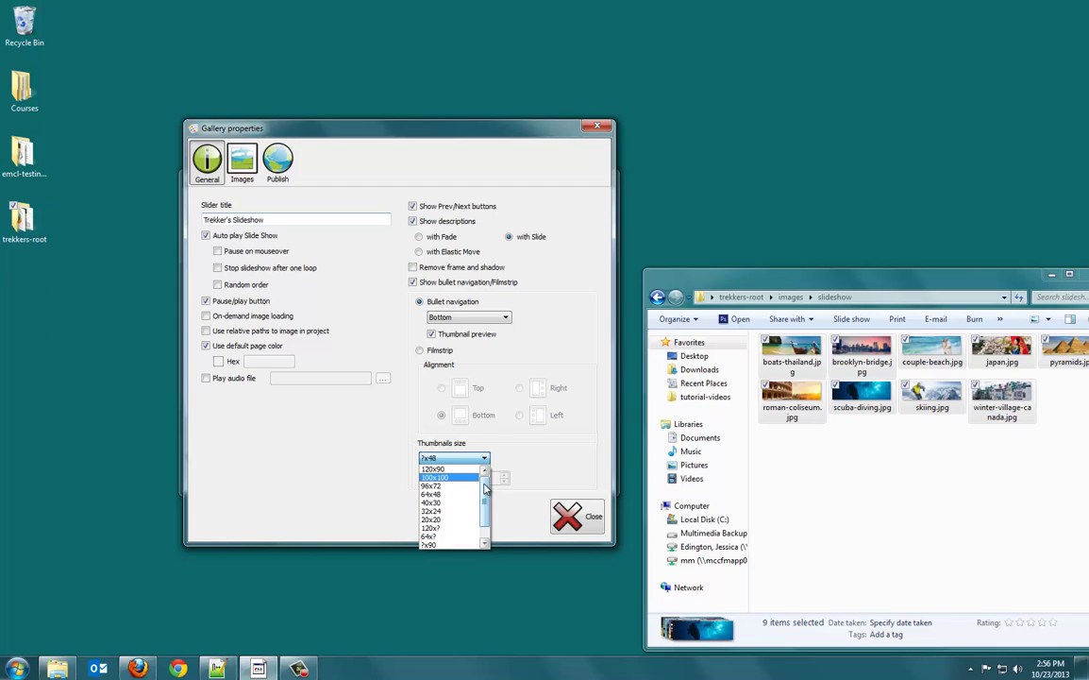
left_click(467, 415)
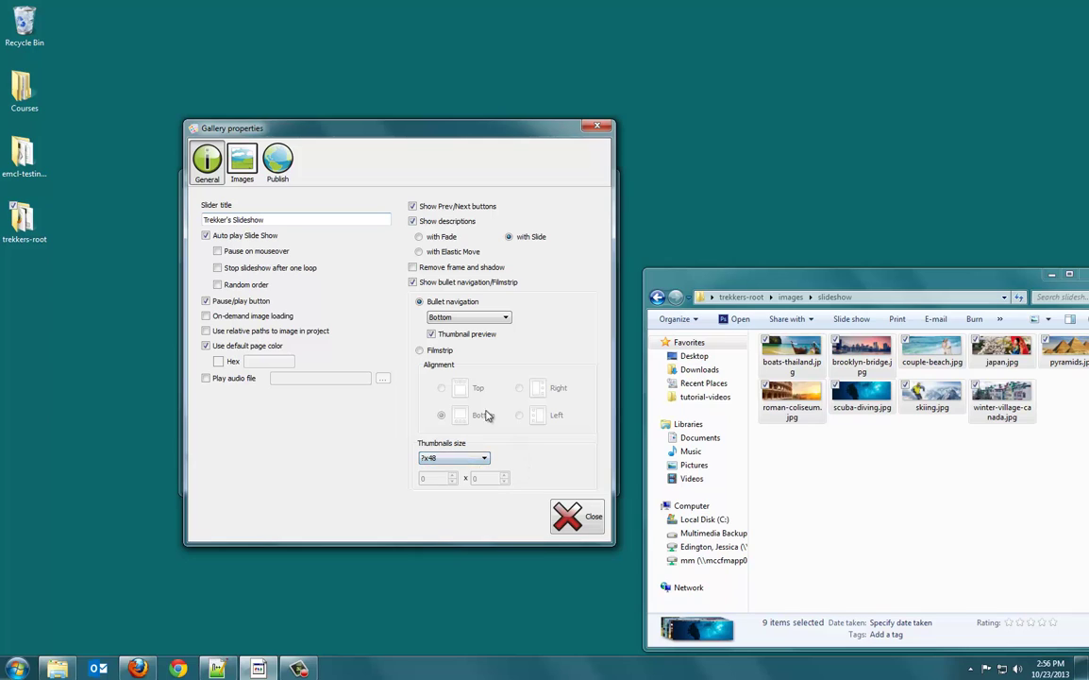
Choose the Terse template for the slideshow images.
left_click(248, 168)
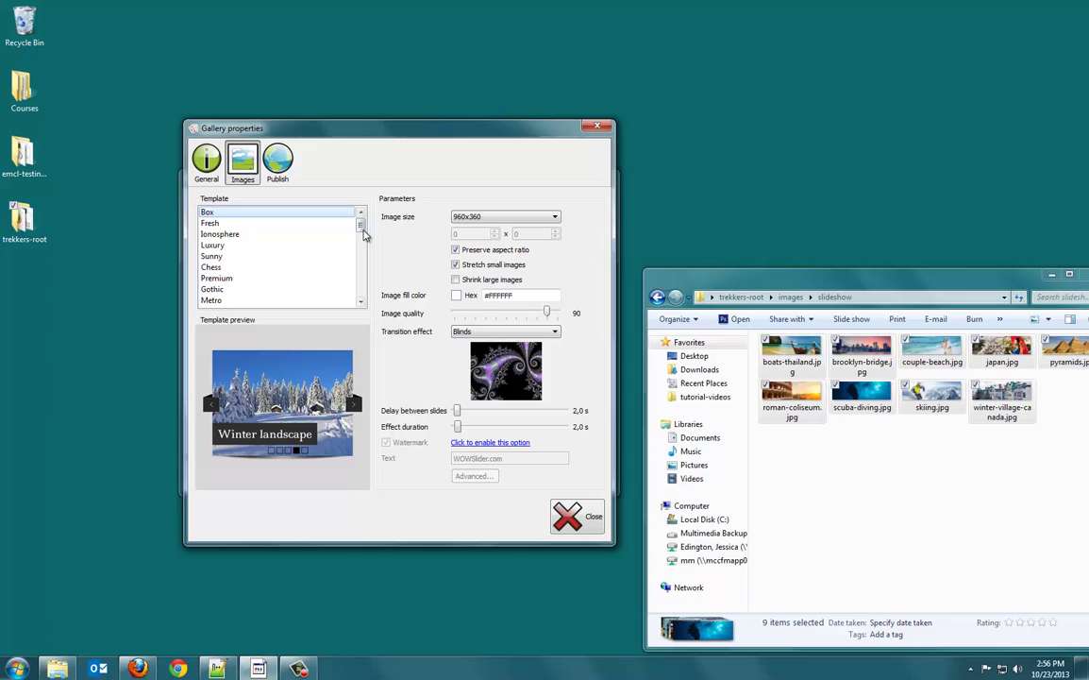
left_click_drag(361, 227, 362, 269)
left_click(213, 245)
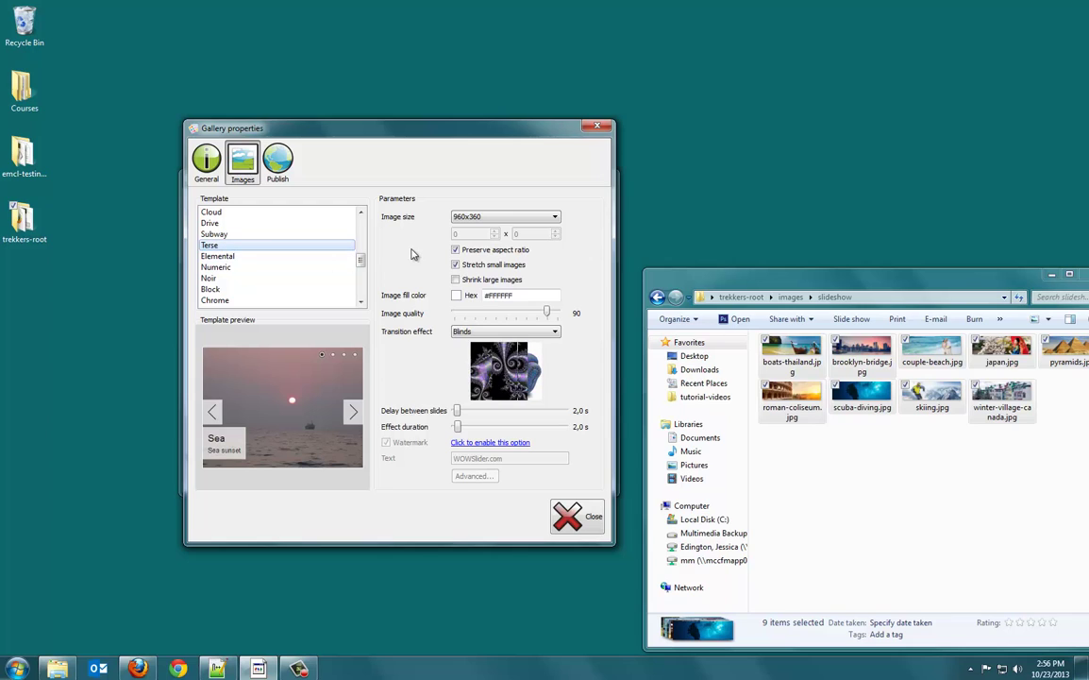
Set the slideshow's image size to 960x300 and its transition effect to Blur.
left_click(477, 217)
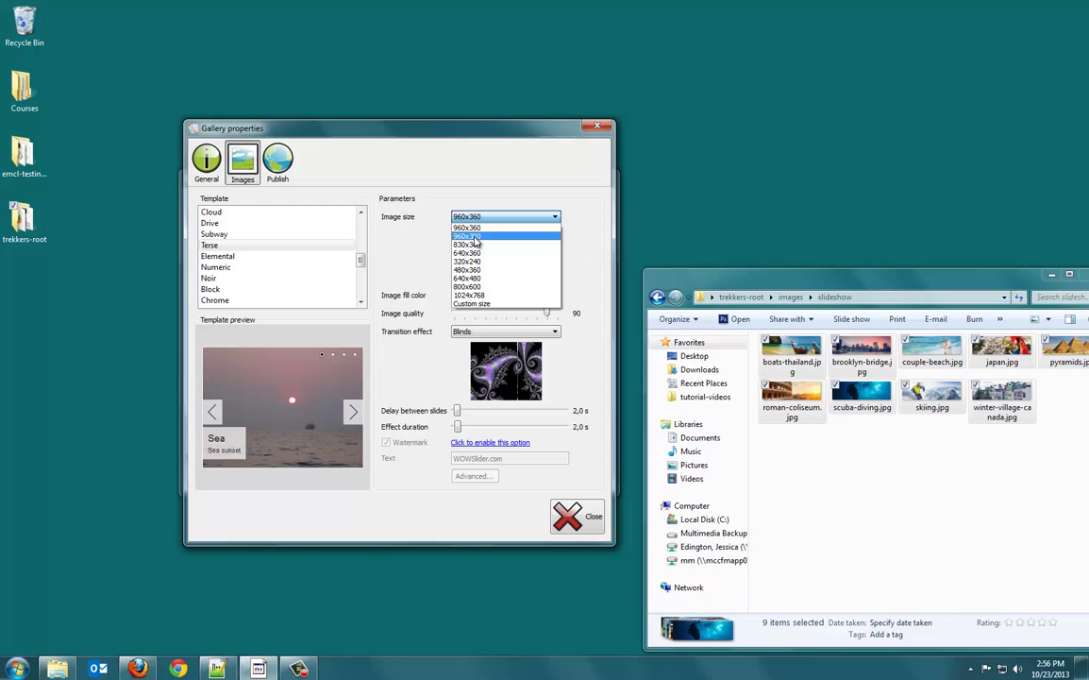
left_click(459, 236)
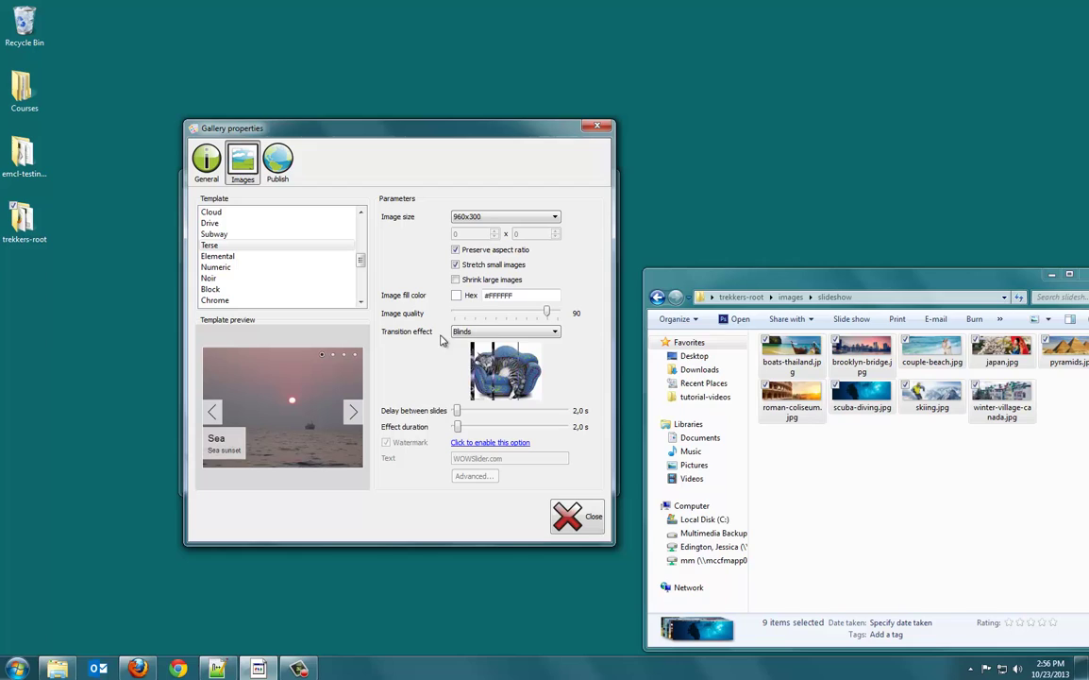
left_click(505, 332)
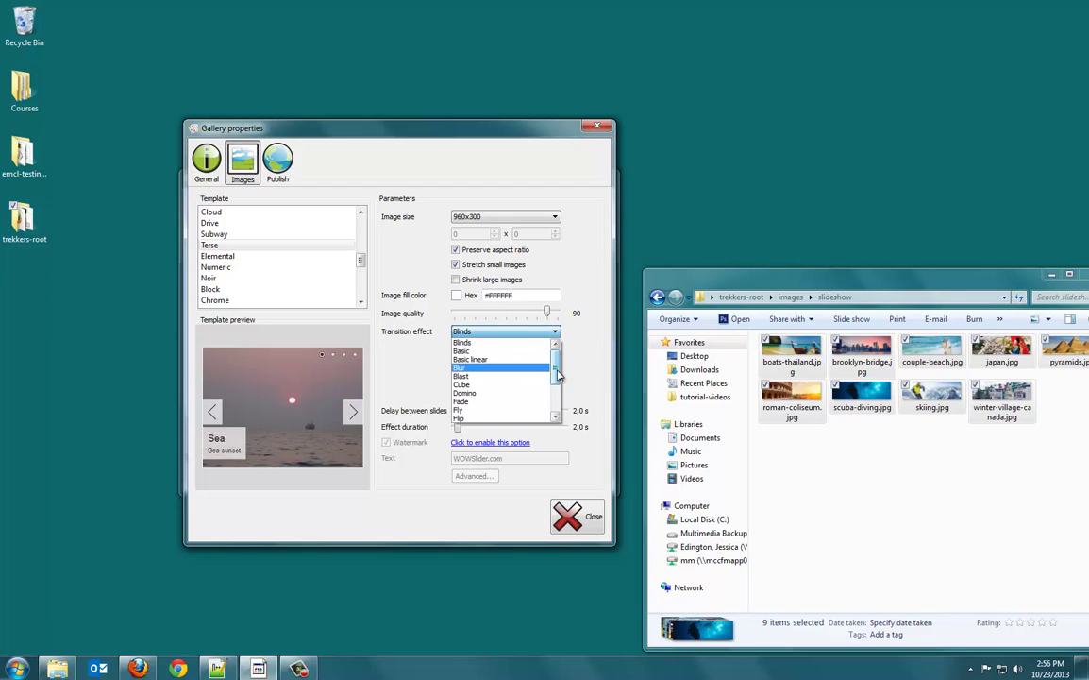
left_click(498, 368)
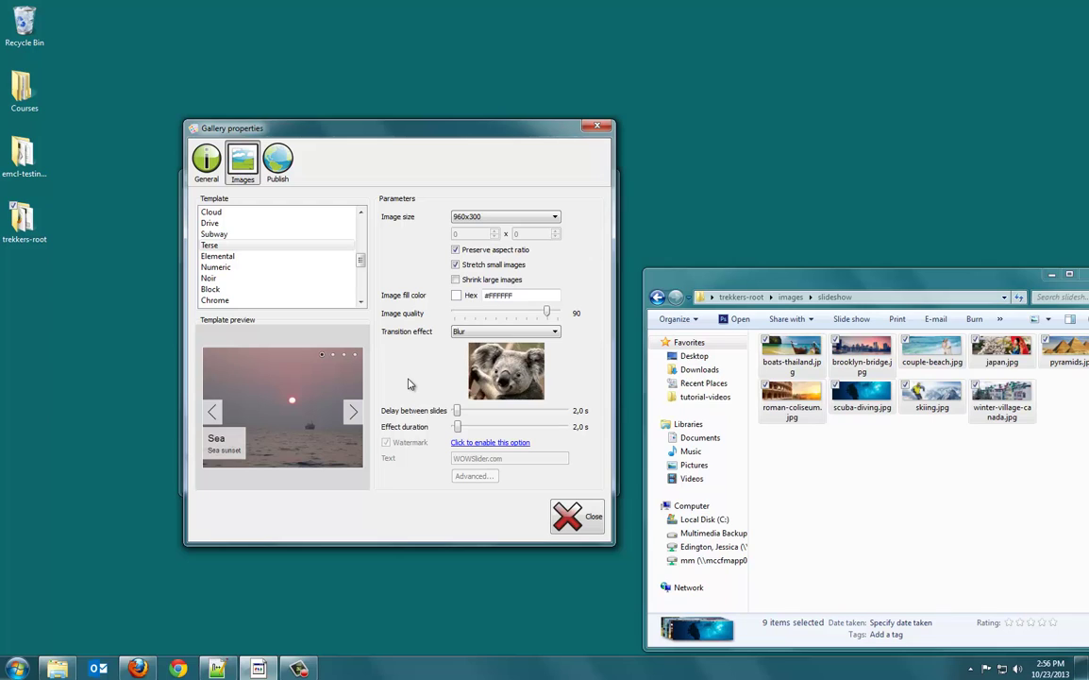
Set the gallery's publishing method to Insert to page and move the properties window aside.
left_click(279, 161)
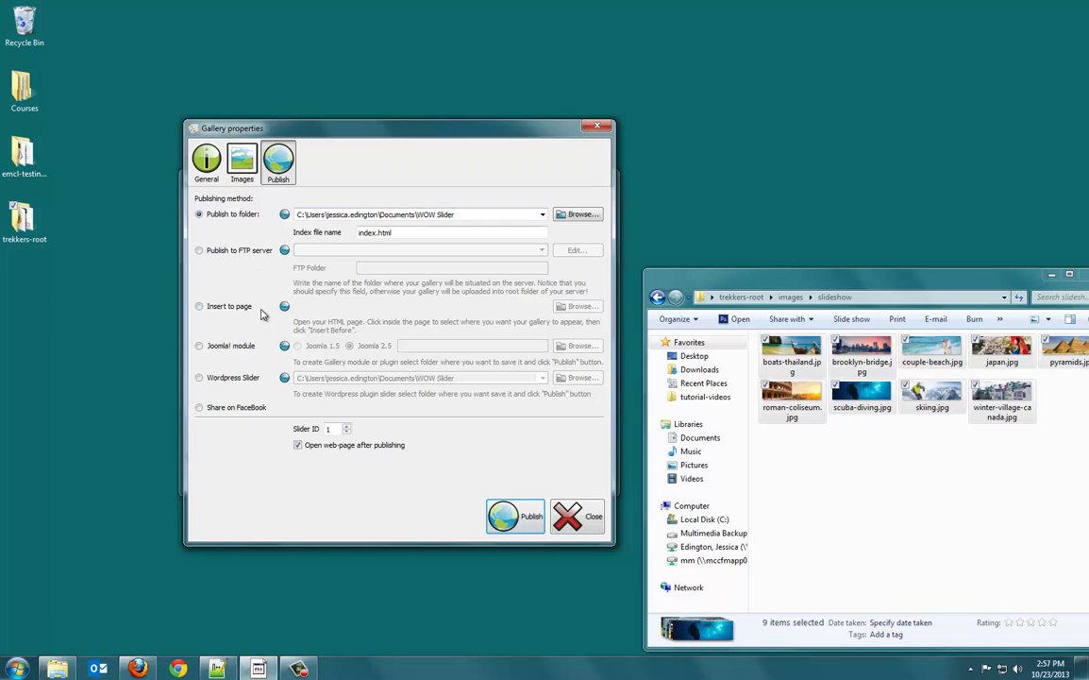
left_click(227, 310)
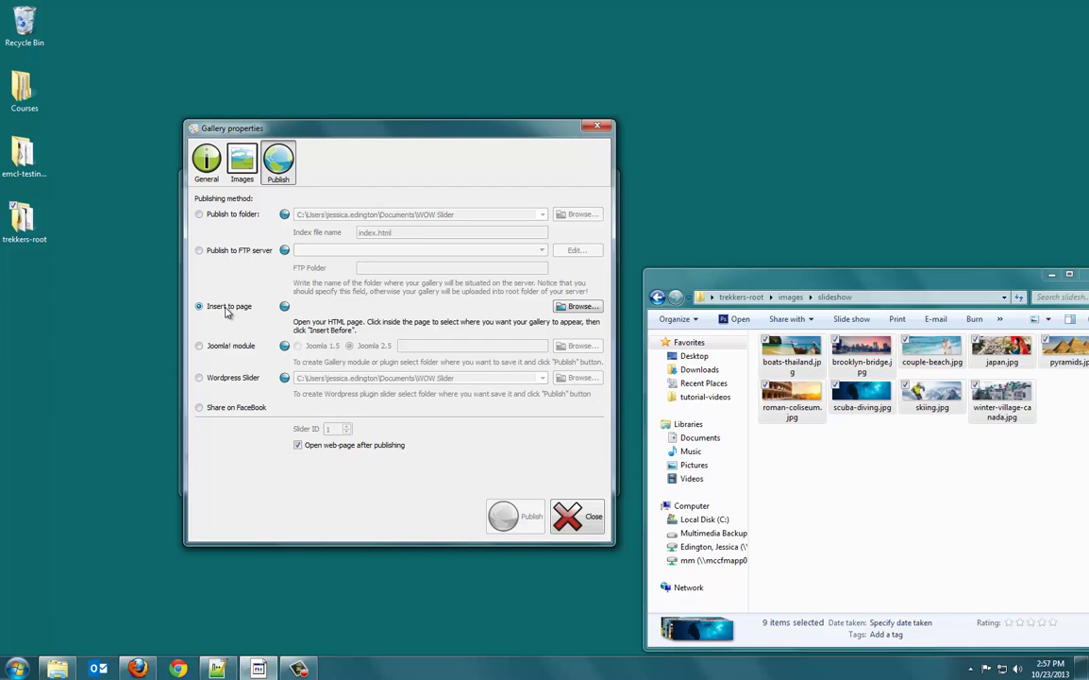
left_click_drag(321, 127, 562, 162)
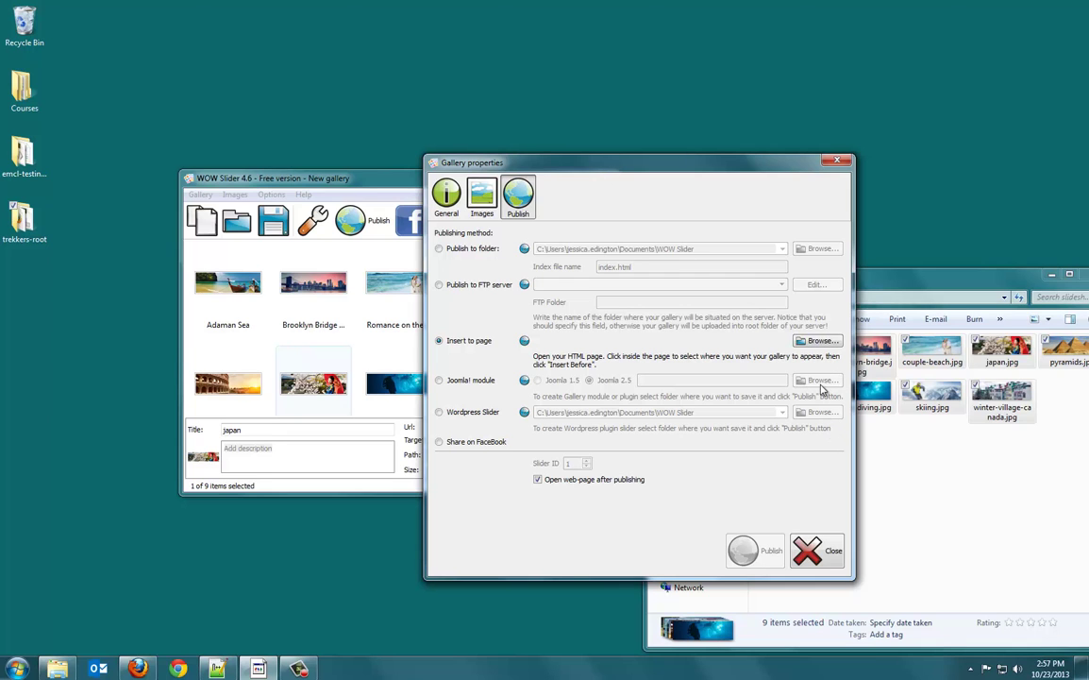
Open design.html from the trekkers-root folder on the Desktop as the page to receive the gallery.
left_click(821, 342)
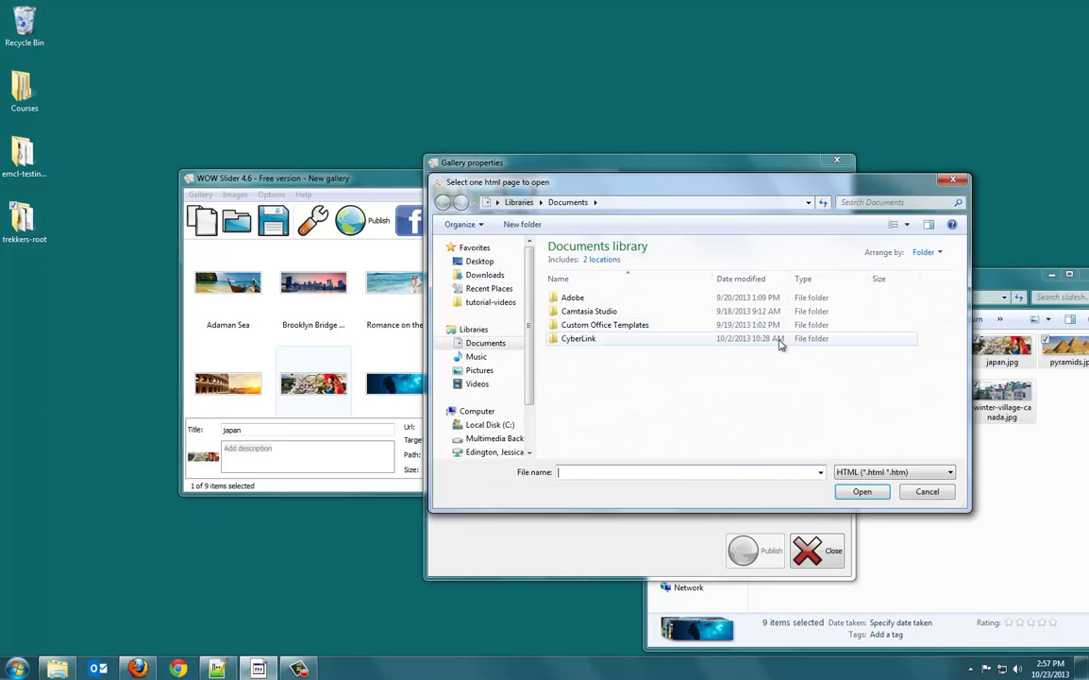
left_click_drag(591, 191, 568, 462)
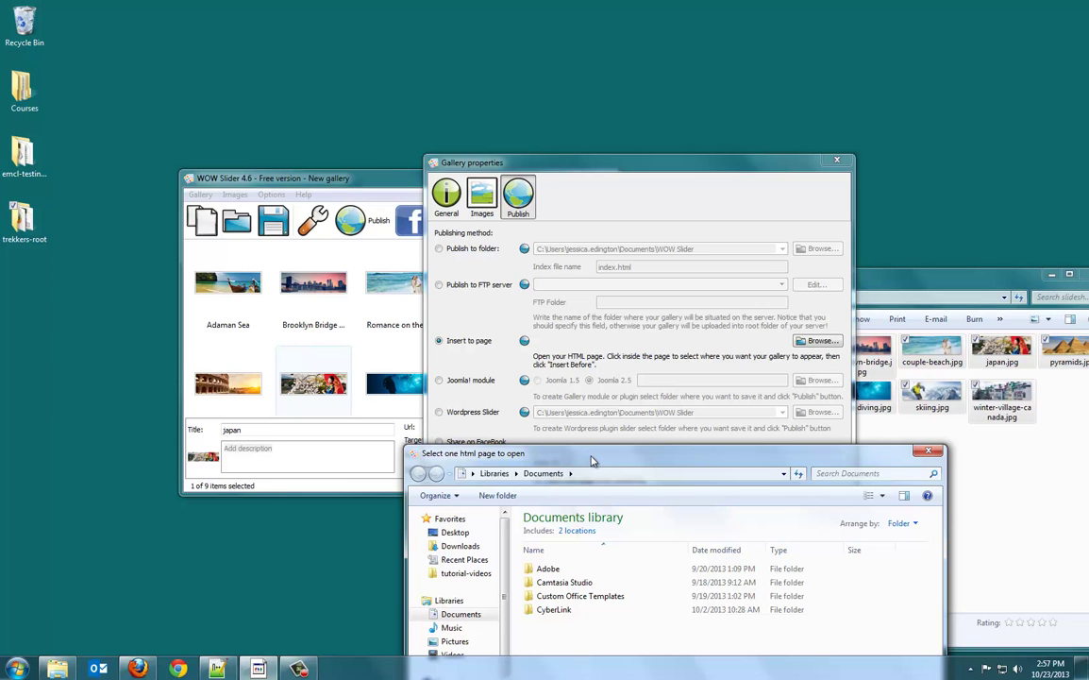
left_click_drag(574, 453, 496, 293)
left_click_drag(495, 224, 434, 143)
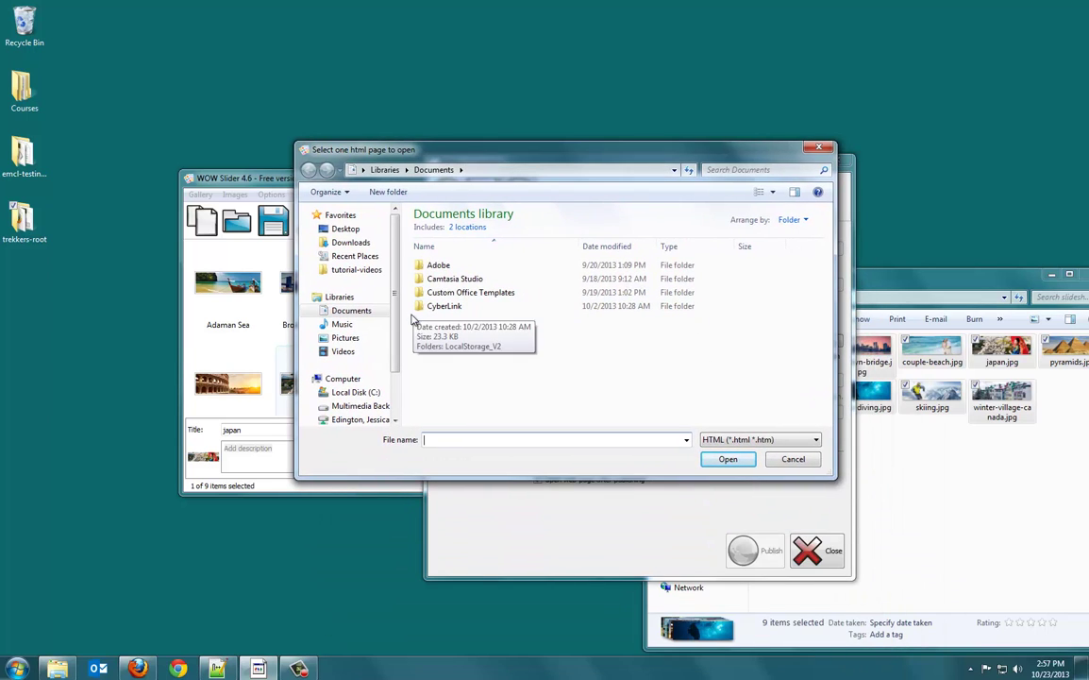
left_click(347, 230)
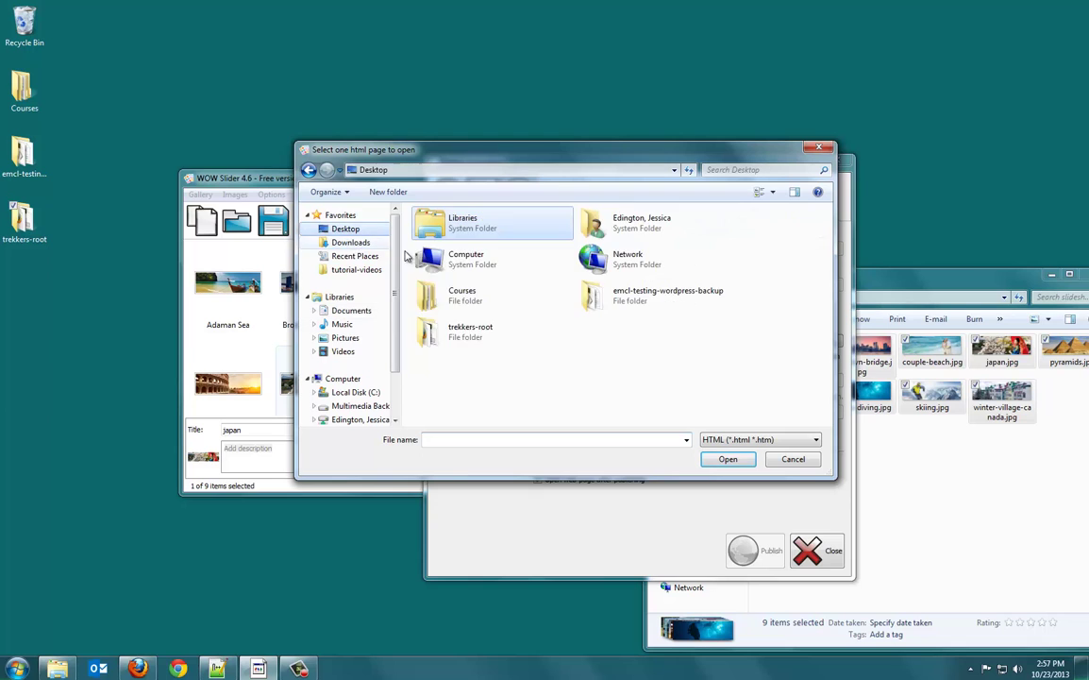
double_click(487, 340)
left_click(465, 272)
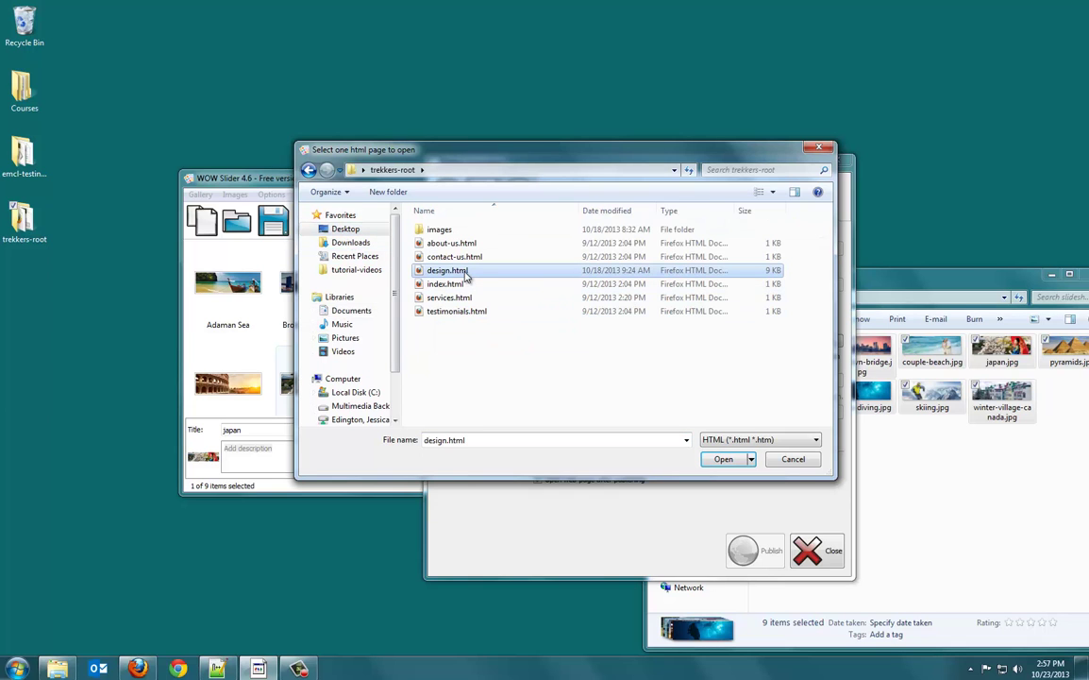
left_click(723, 460)
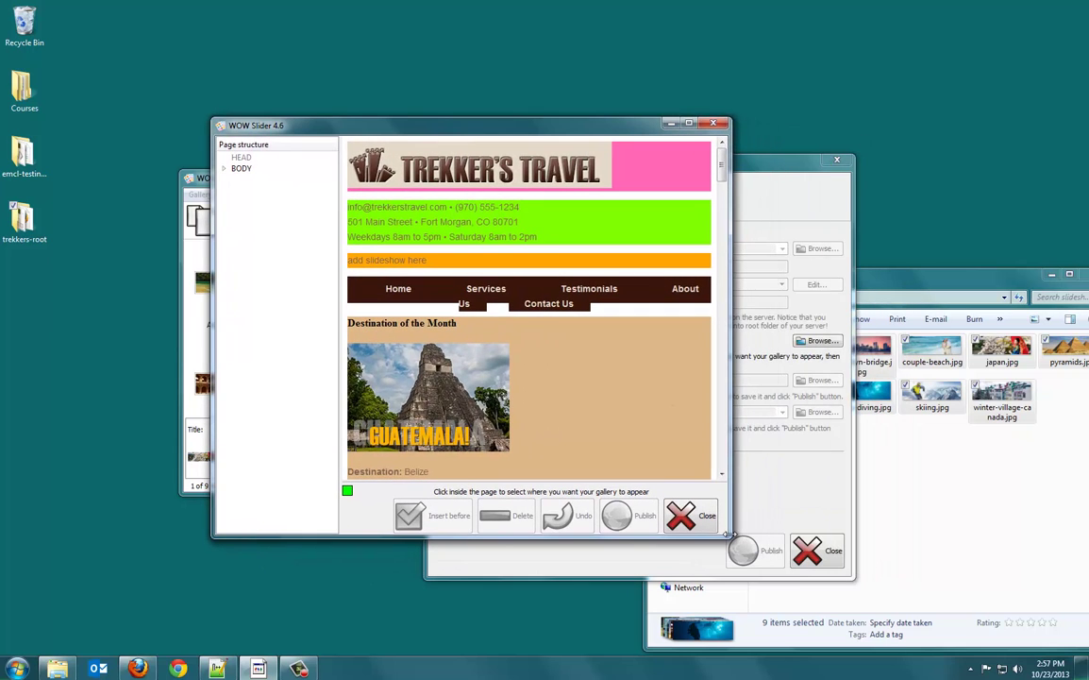
Insert the slider before the "add slideshow here" paragraph on the enlarged page view and publish it.
left_click_drag(734, 540, 1043, 642)
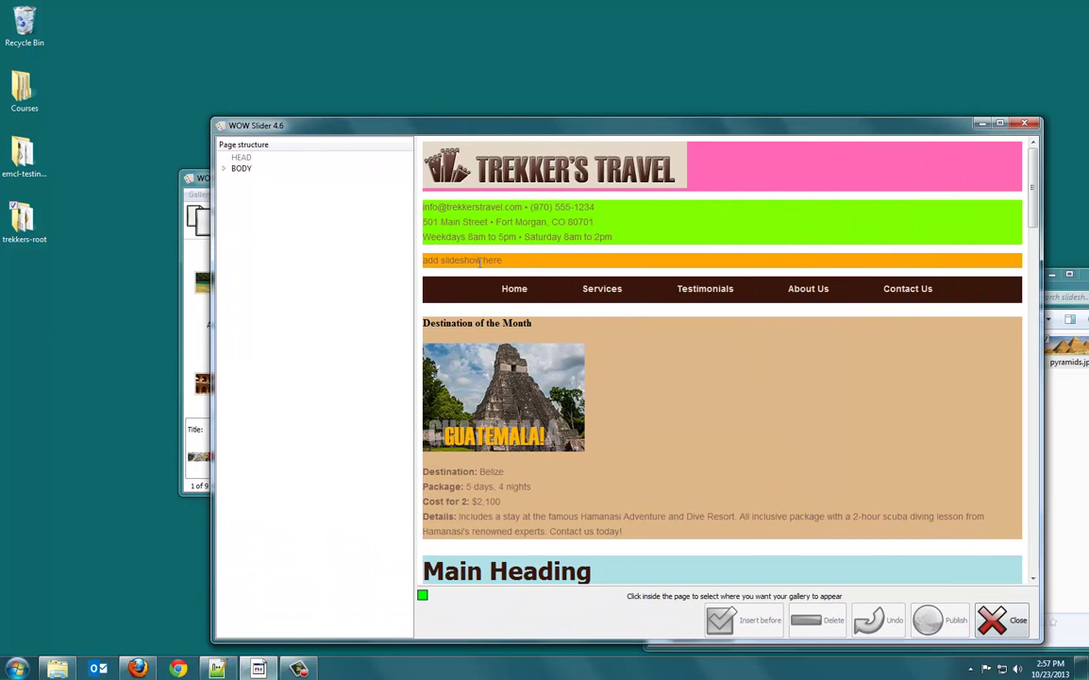
left_click(433, 262)
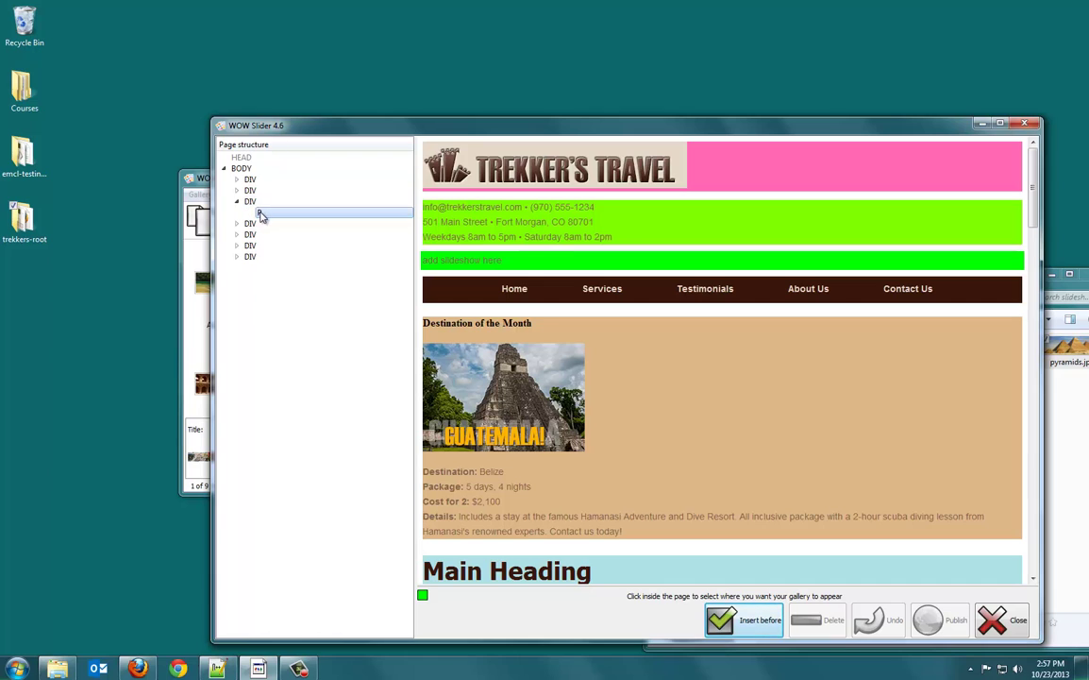
left_click(760, 620)
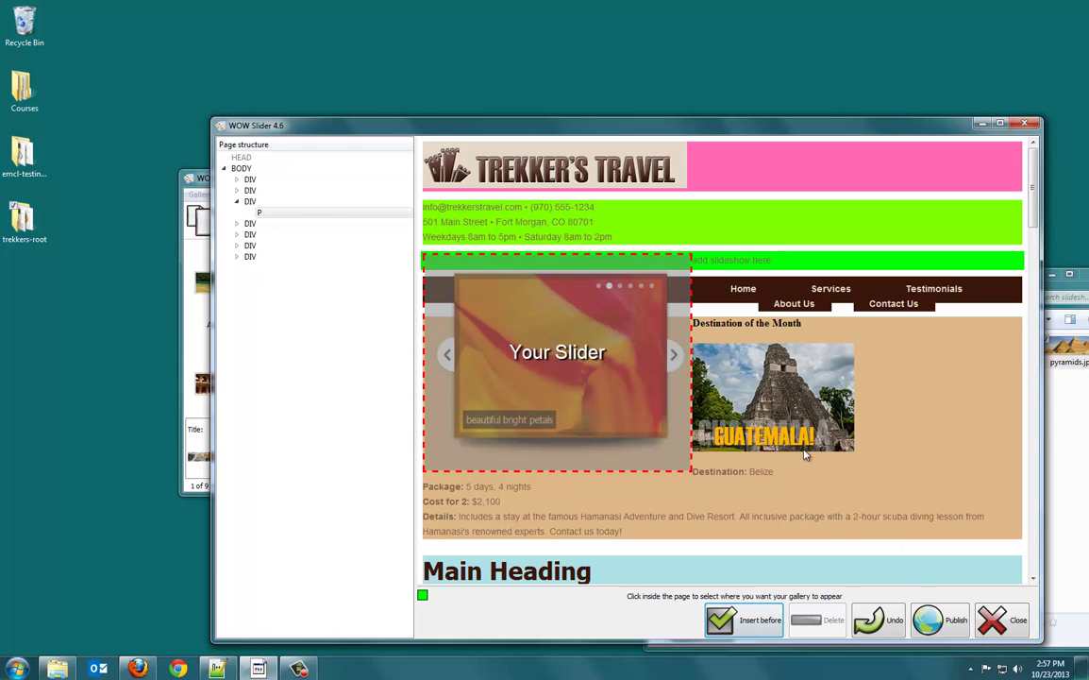
left_click(950, 622)
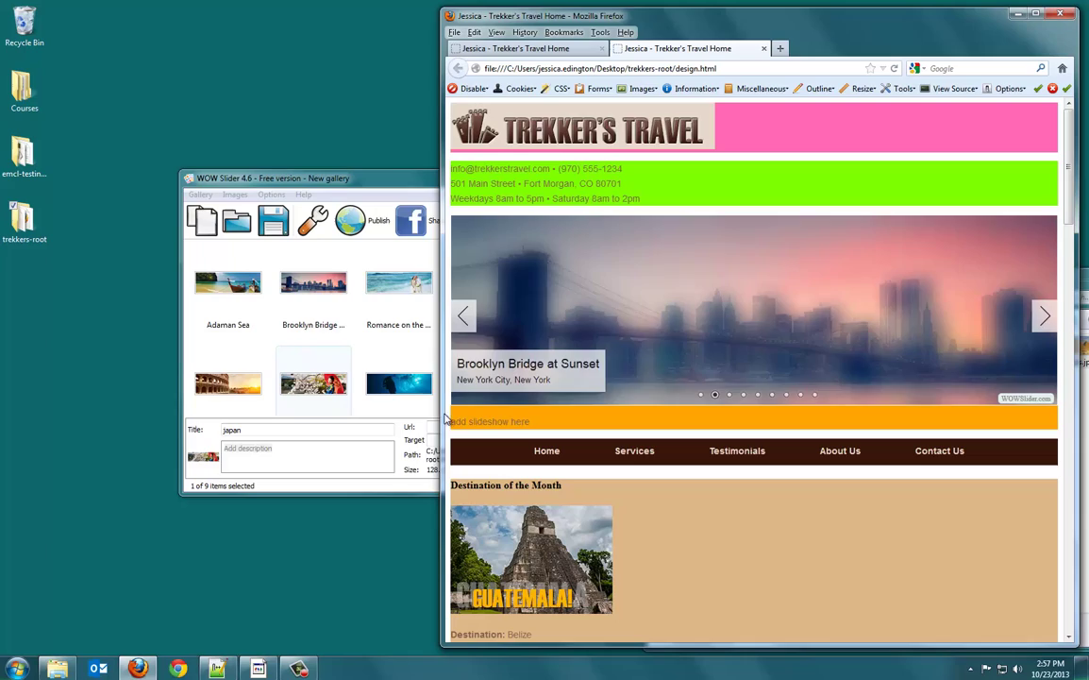
Examine the published slideshow in Firefox at a wider and a narrower window width.
left_click_drag(443, 421, 145, 454)
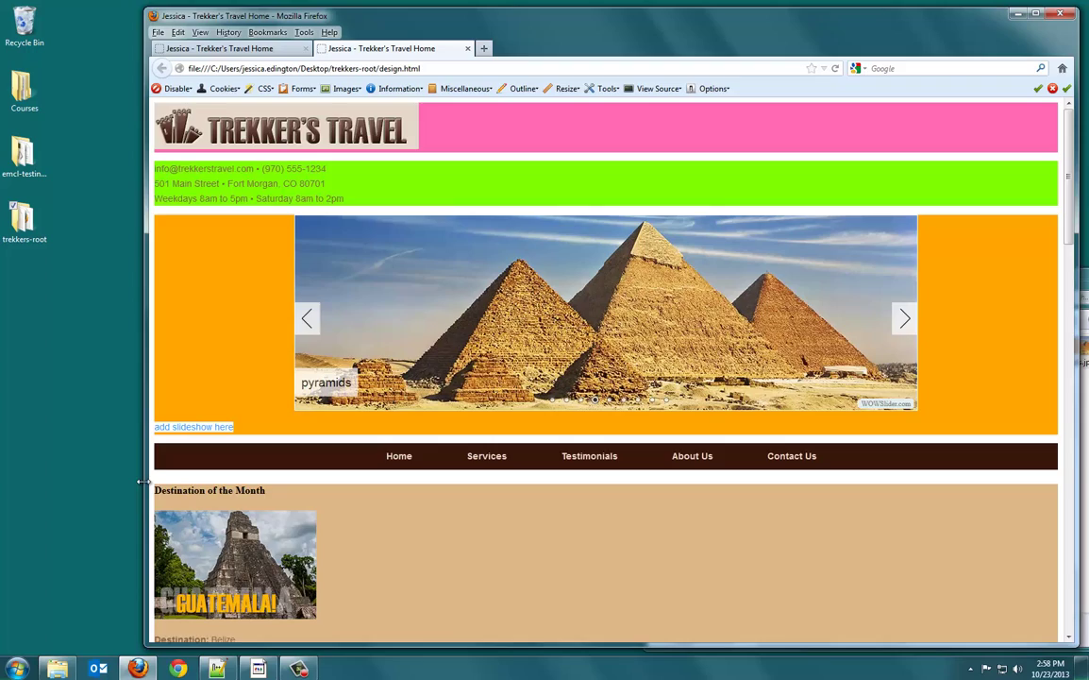
left_click_drag(144, 483, 384, 483)
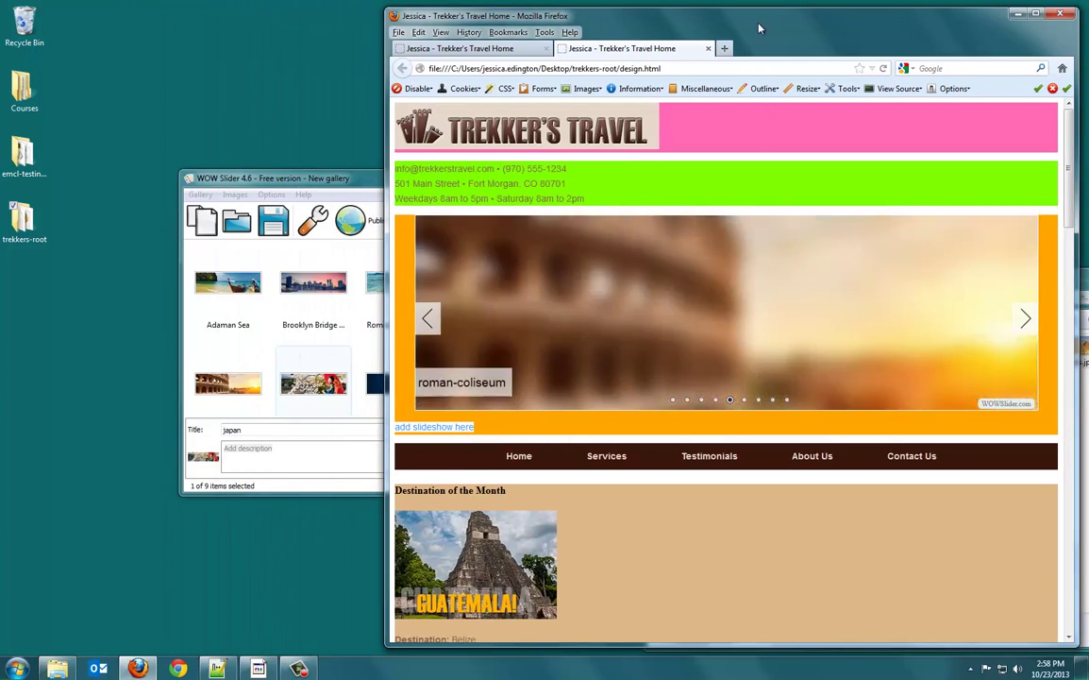
left_click_drag(759, 28, 425, 61)
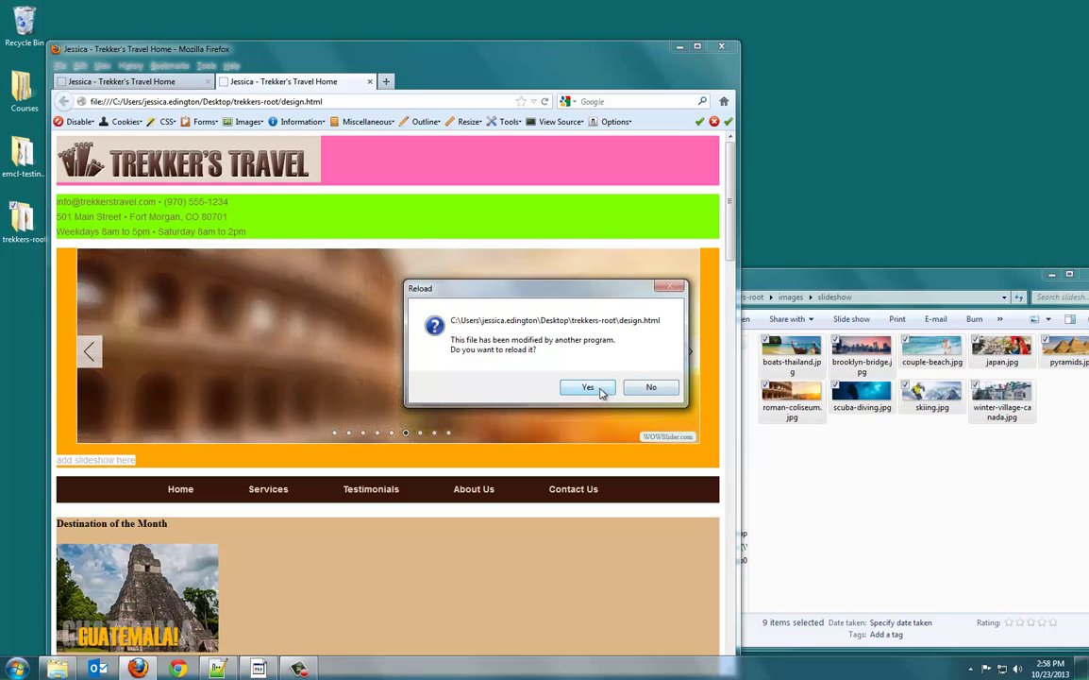
Reload the modified design.html in Notepad++ and widen the window to examine the inserted WOW Slider code.
left_click(588, 387)
key("alt+Tab")
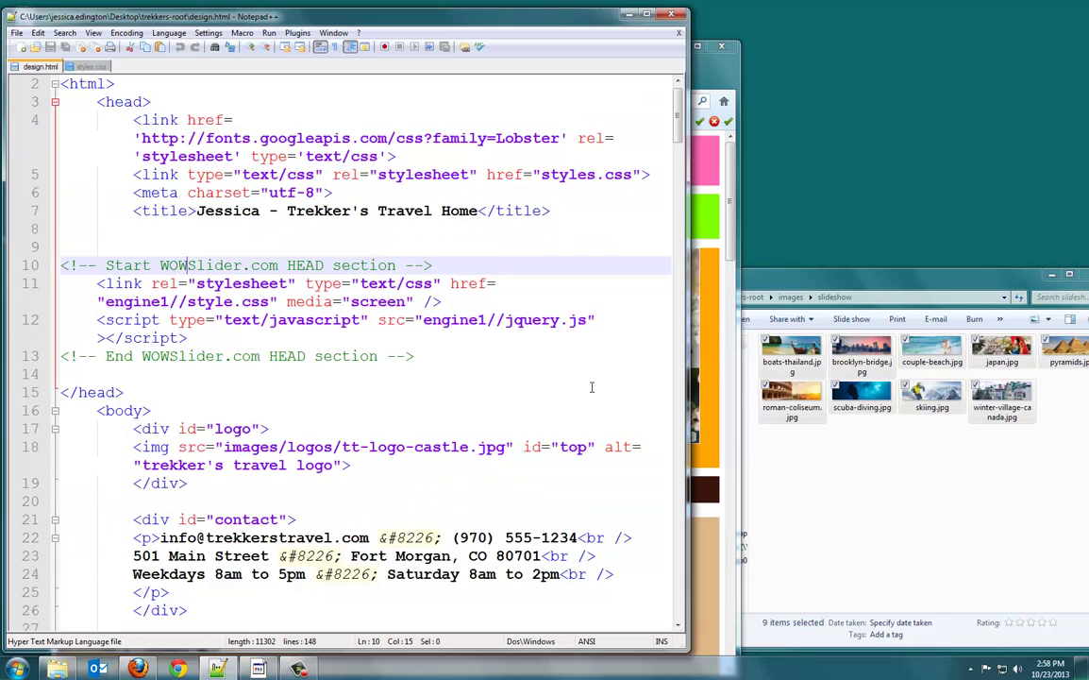
left_click_drag(689, 374, 892, 378)
scroll(541, 403, "down", 6)
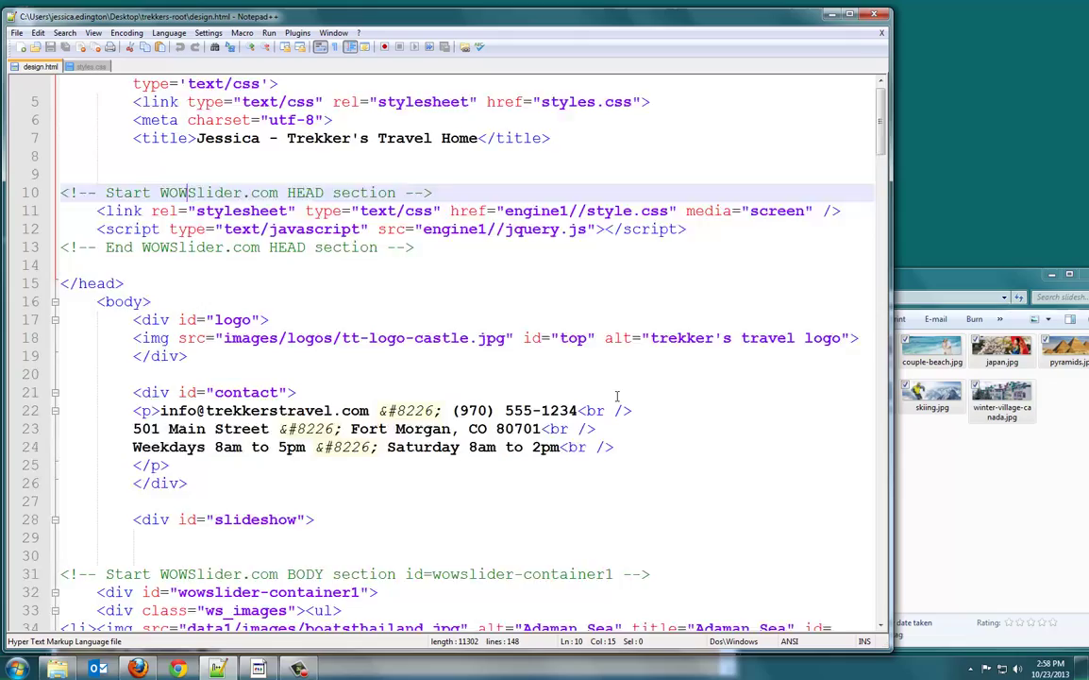
Examine the inserted WOW Slider BODY section in design.html, from the opening slideshow div to the end comment.
scroll(541, 403, "down", 4)
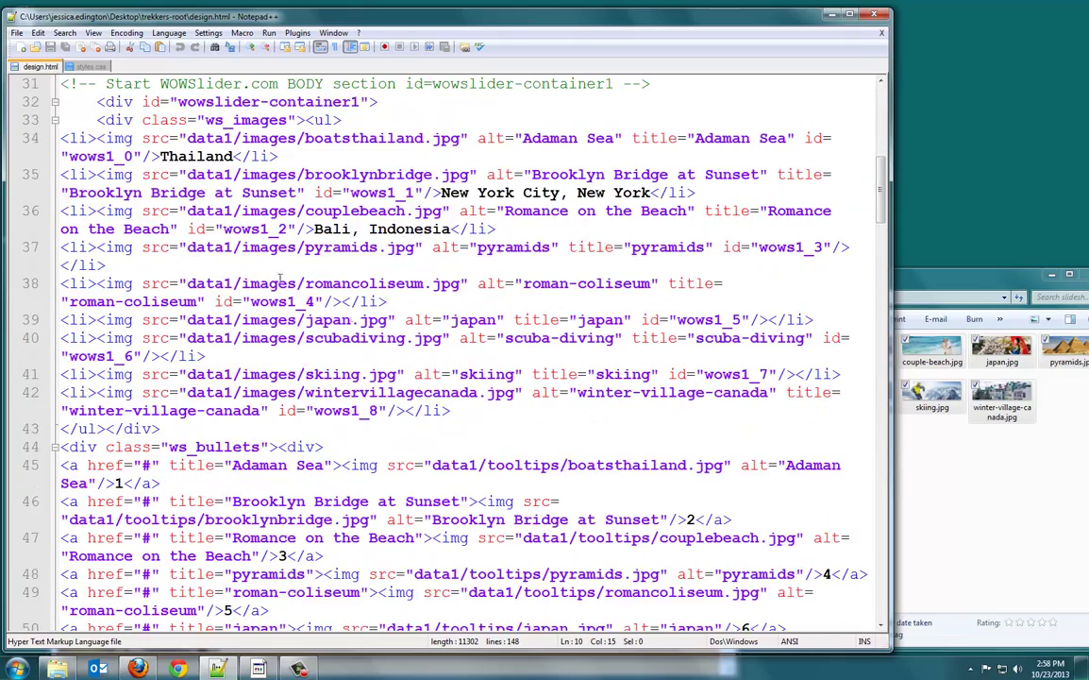
scroll(108, 104, "up", 3)
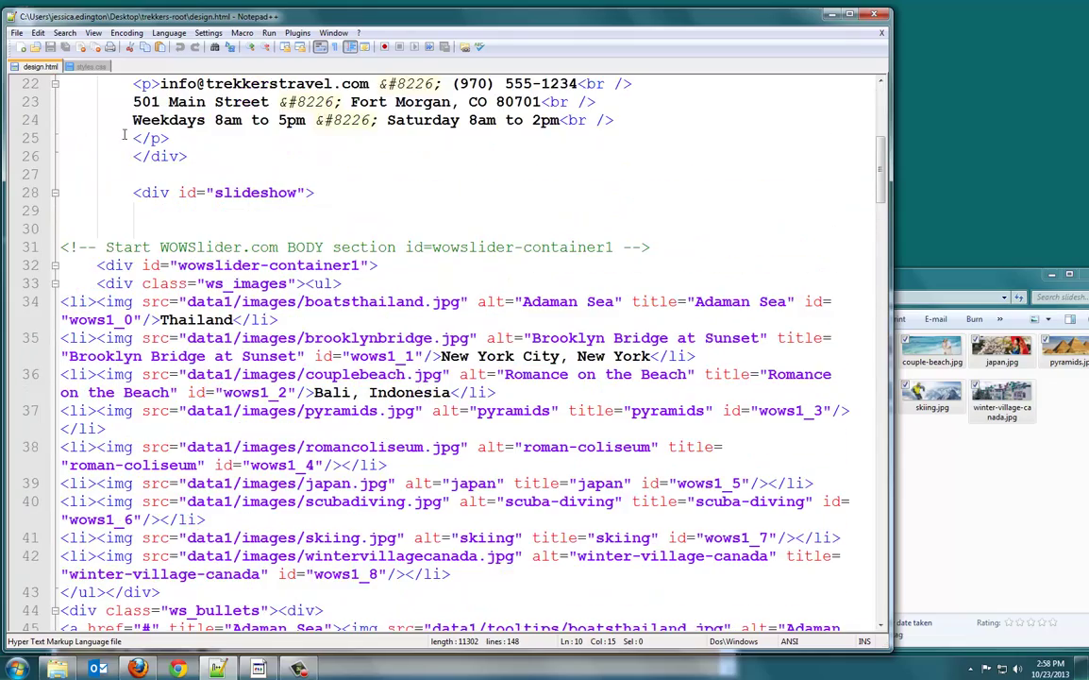
left_click_drag(133, 192, 315, 192)
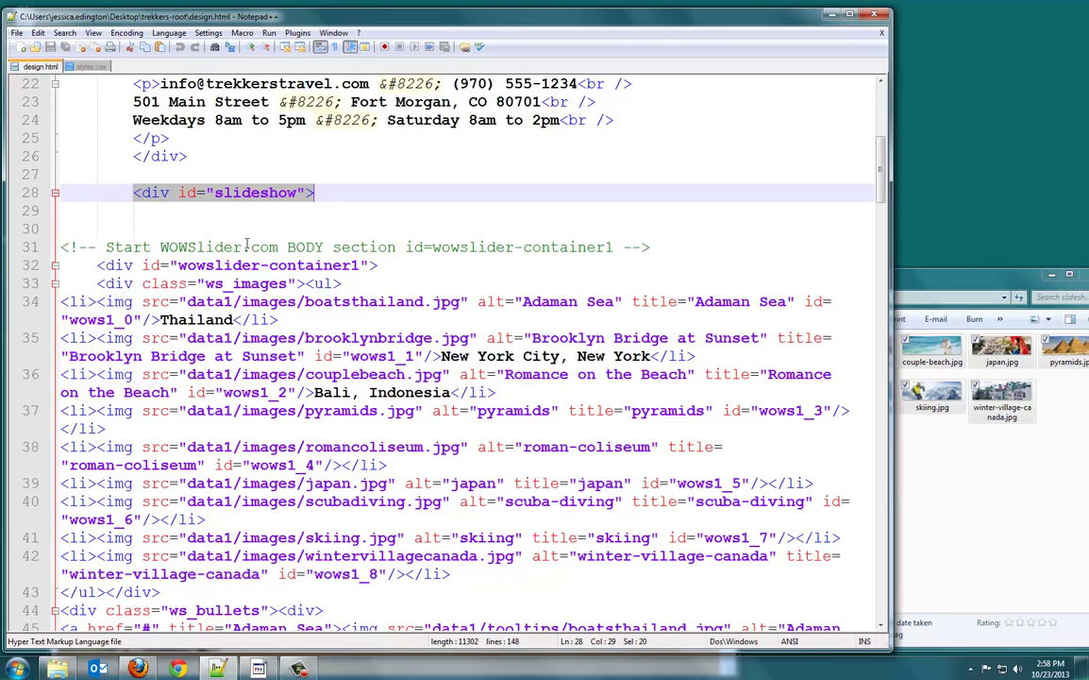
scroll(520, 279, "down", 9)
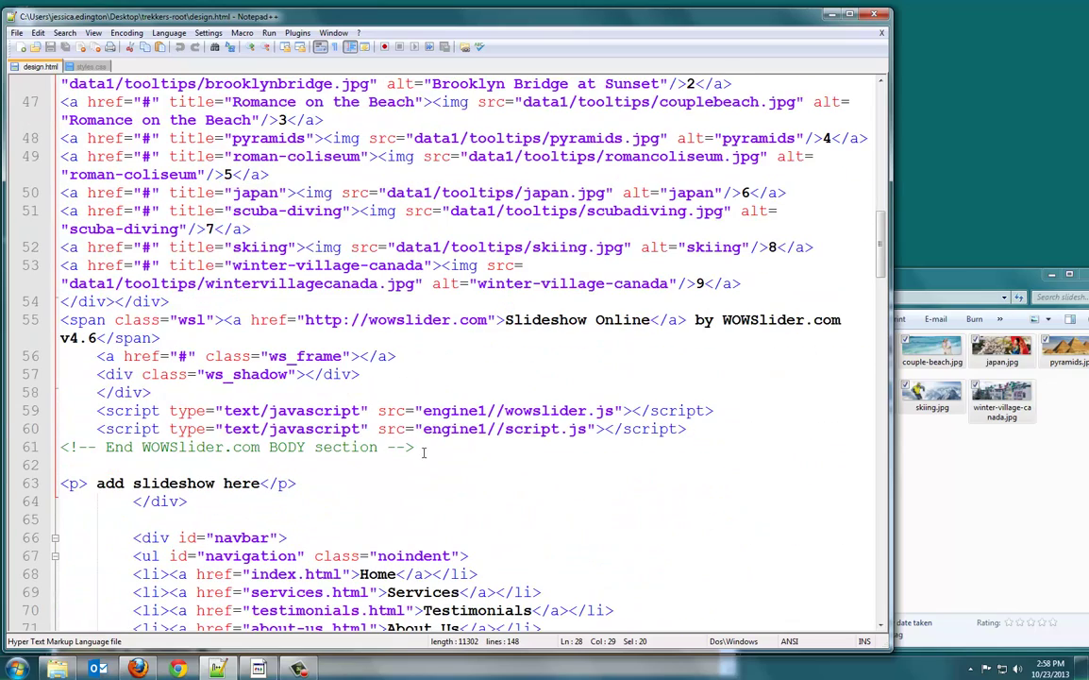
left_click_drag(424, 452, 265, 466)
left_click_drag(84, 457, 56, 451)
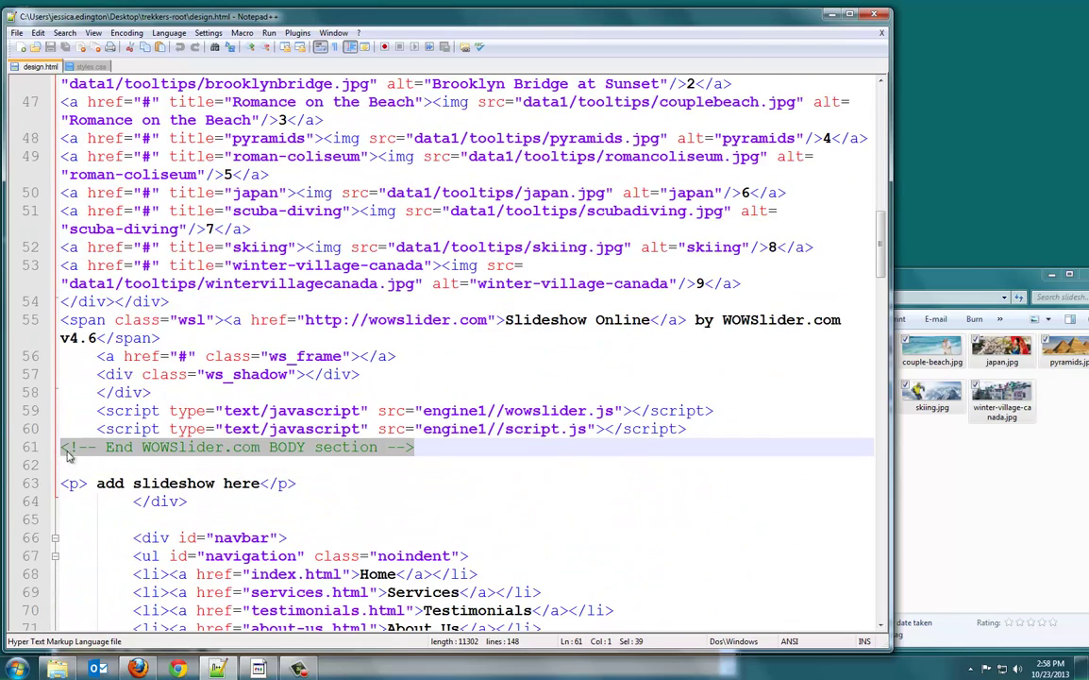
Delete the "add slideshow here" placeholder paragraph and the blank line above it, and save design.html.
scroll(438, 488, "down", 3)
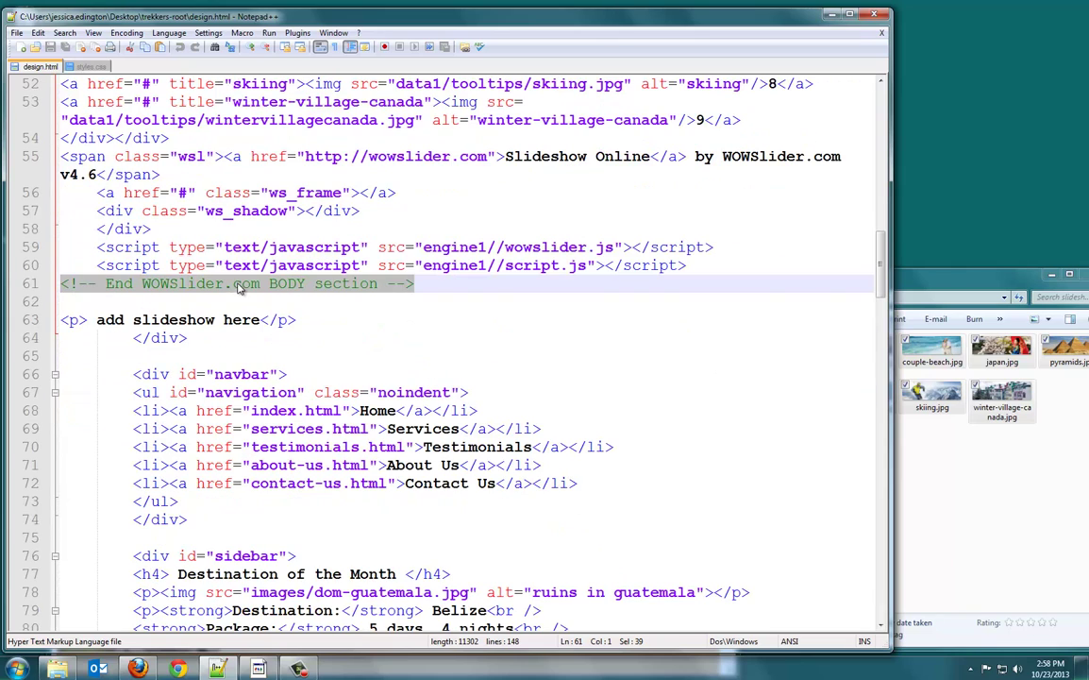
left_click_drag(321, 319, 49, 319)
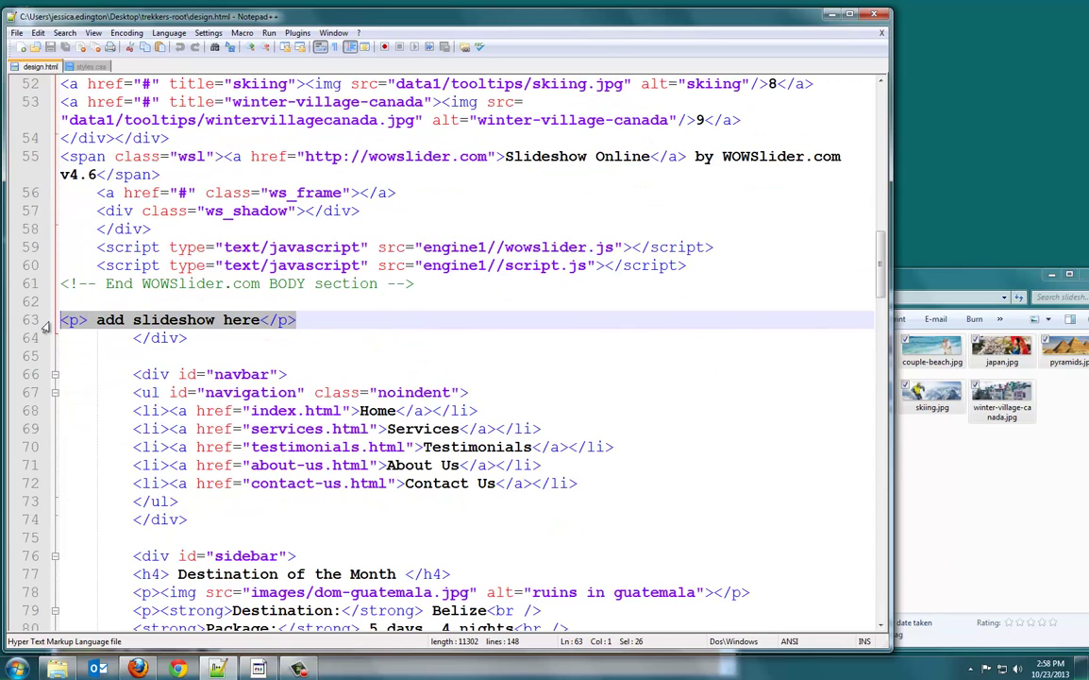
key("BackSpace")
key("BackSpace")
key("BackSpace")
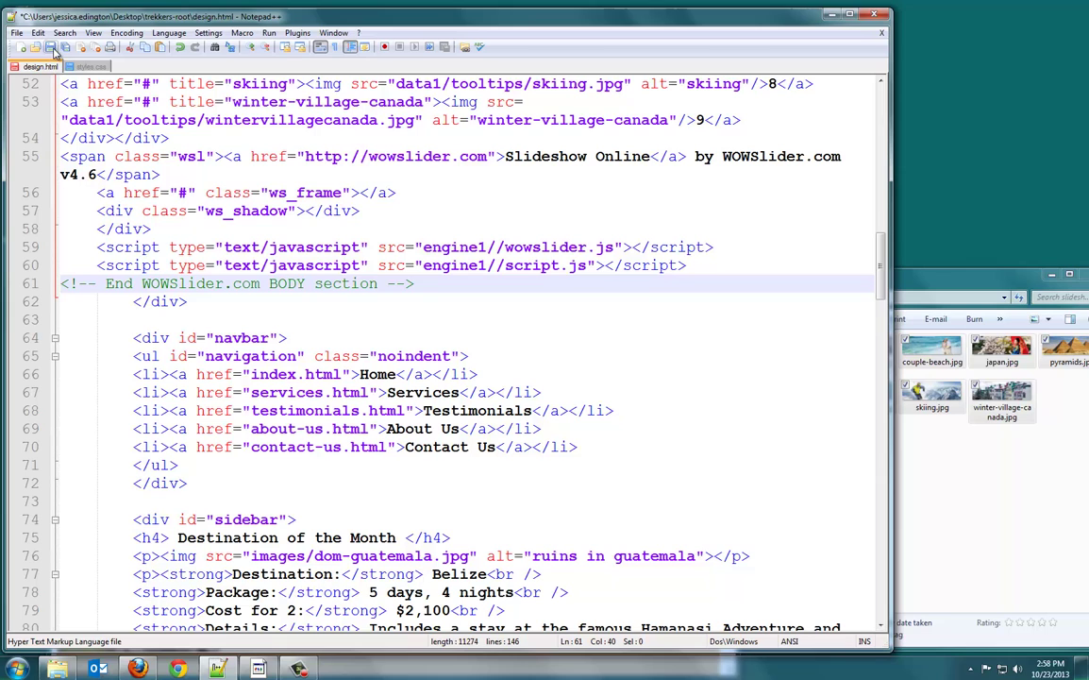
Launch design.html in Firefox and examine the slideshow at a wider and a narrower window width.
left_click(269, 33)
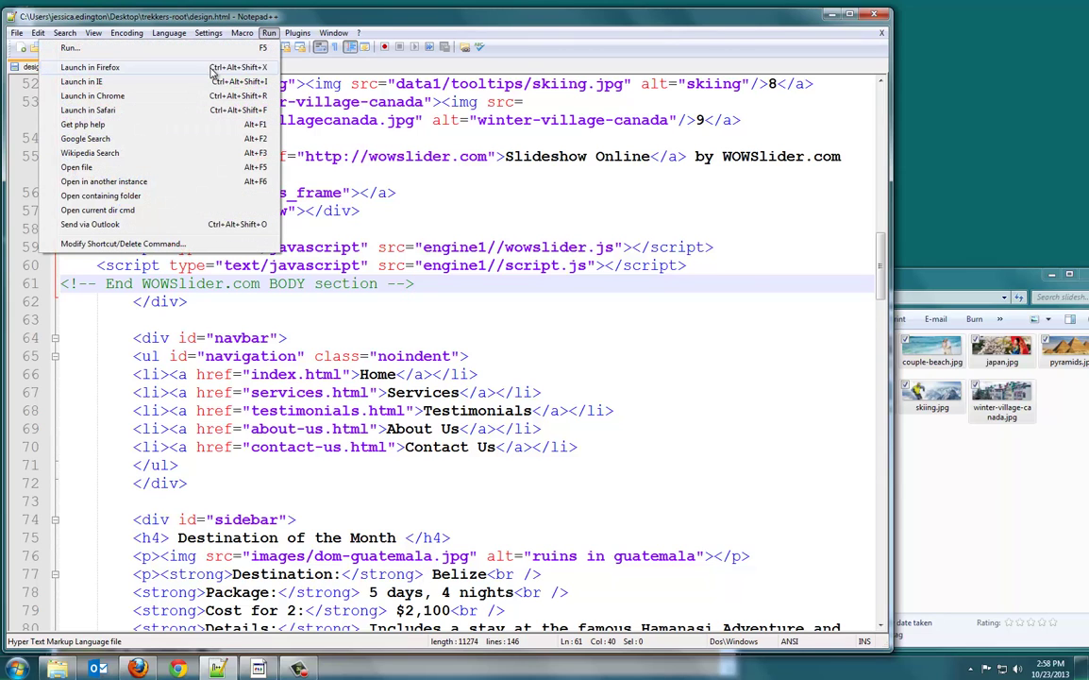
left_click(194, 66)
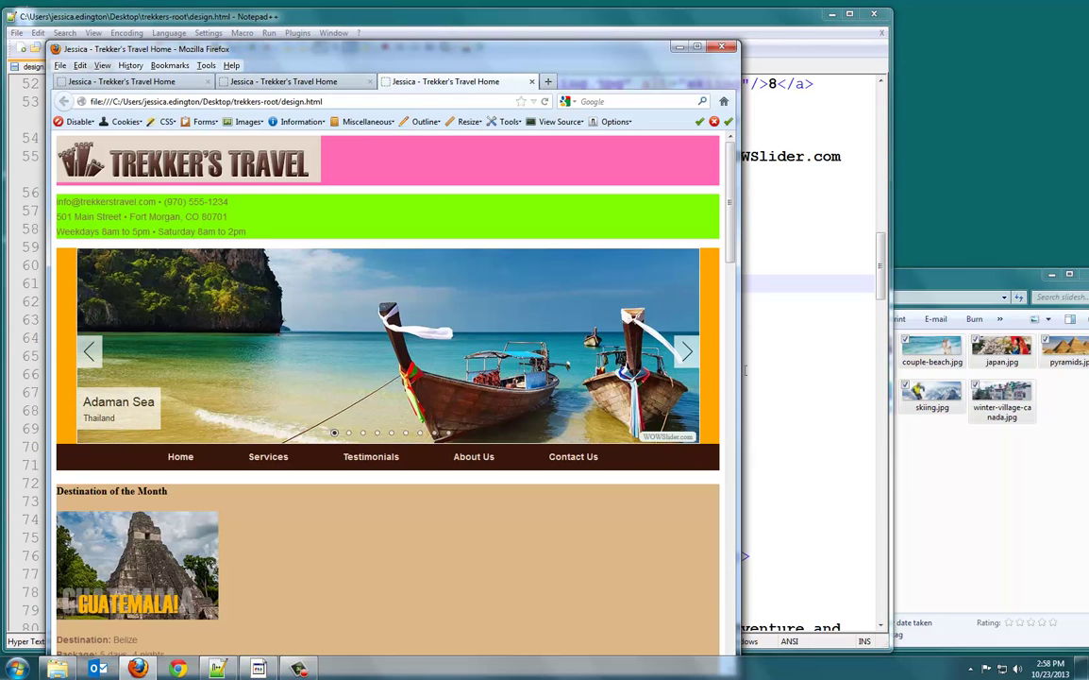
left_click_drag(746, 371, 956, 397)
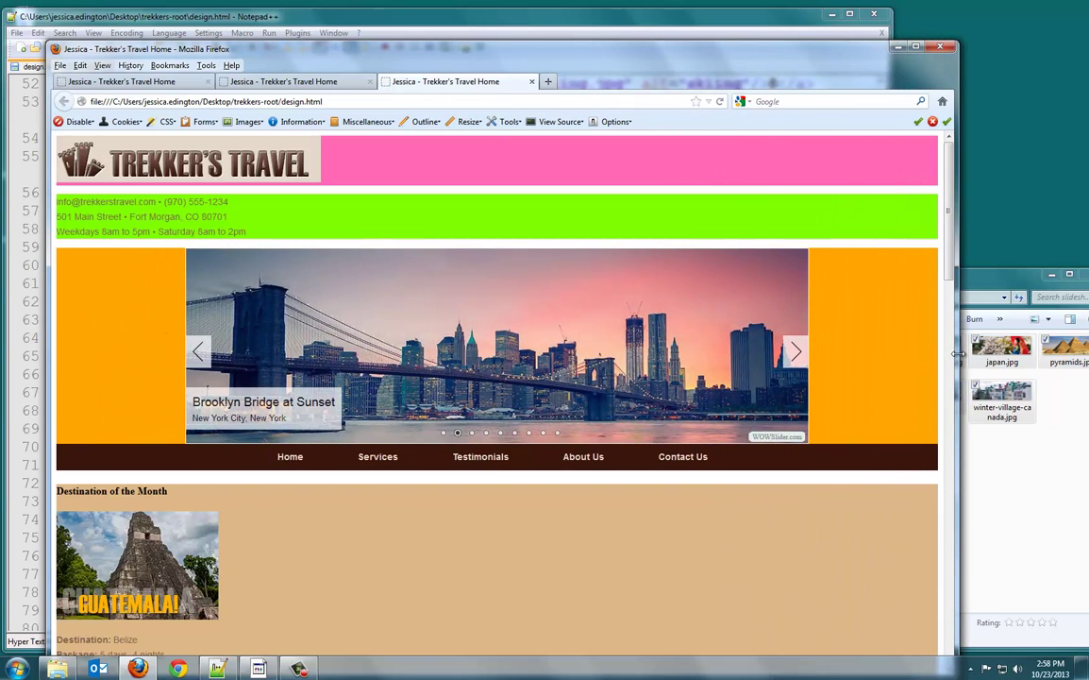
left_click_drag(958, 353, 693, 391)
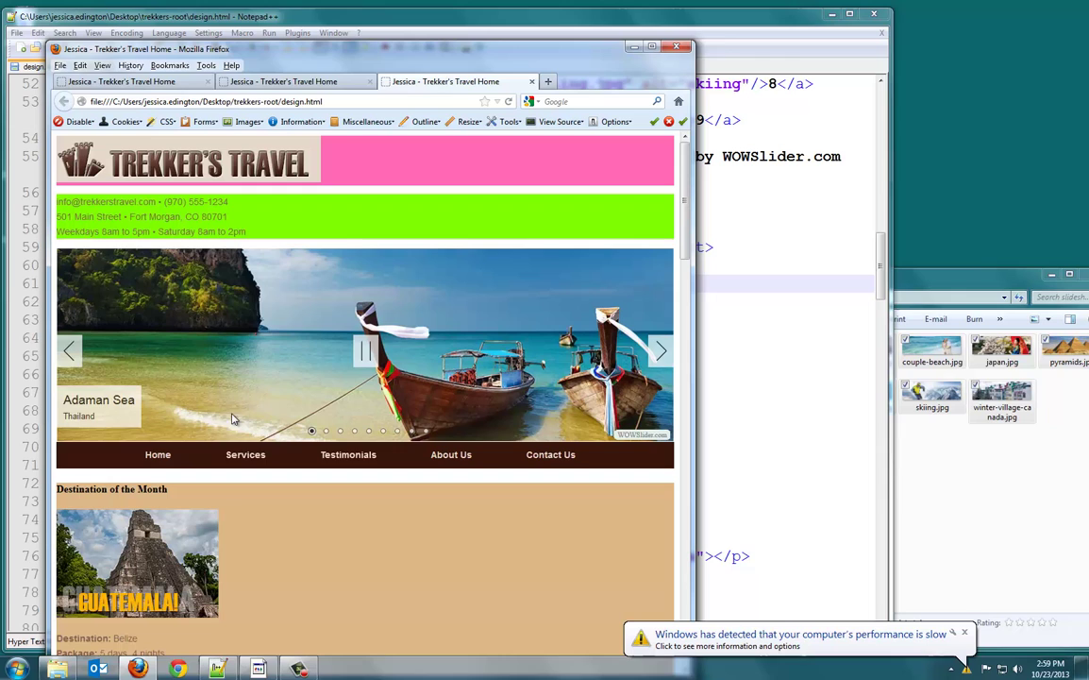
left_click(964, 633)
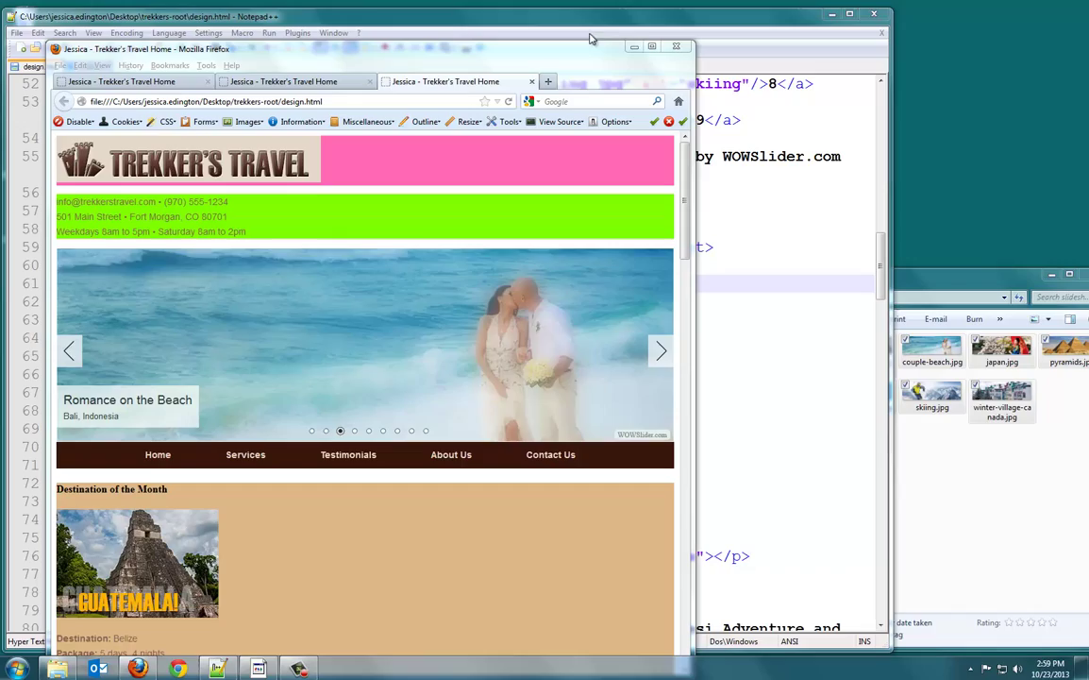
left_click(637, 48)
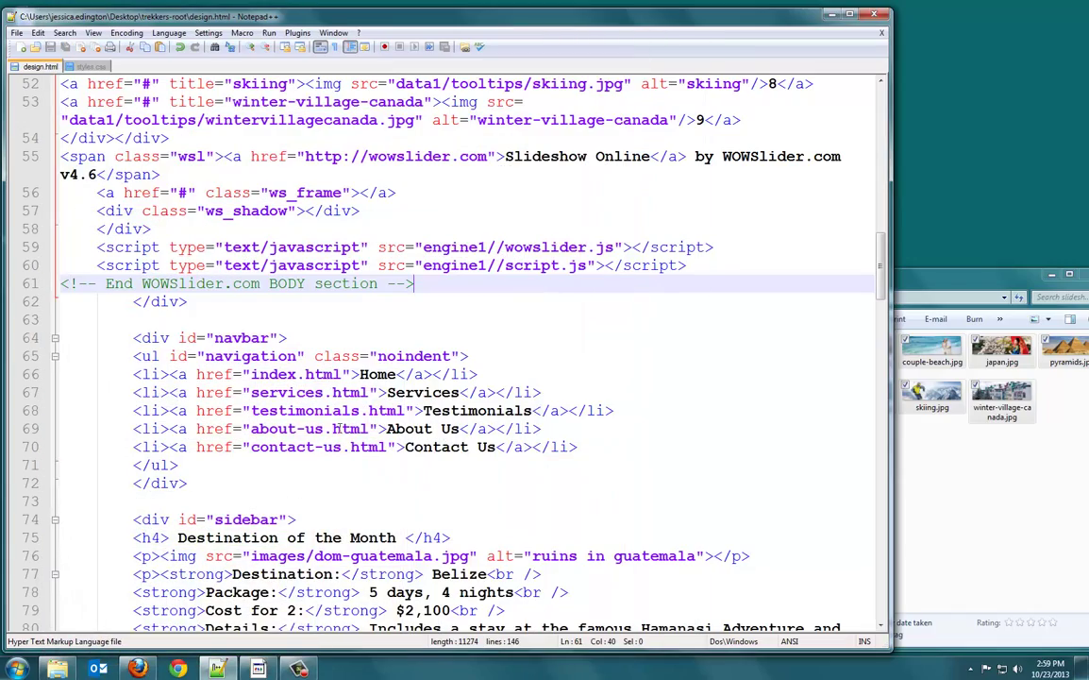
Review the full extent of the WOW Slider BODY code inside the slideshow div, from start comment to end comment.
scroll(337, 396, "down", 9)
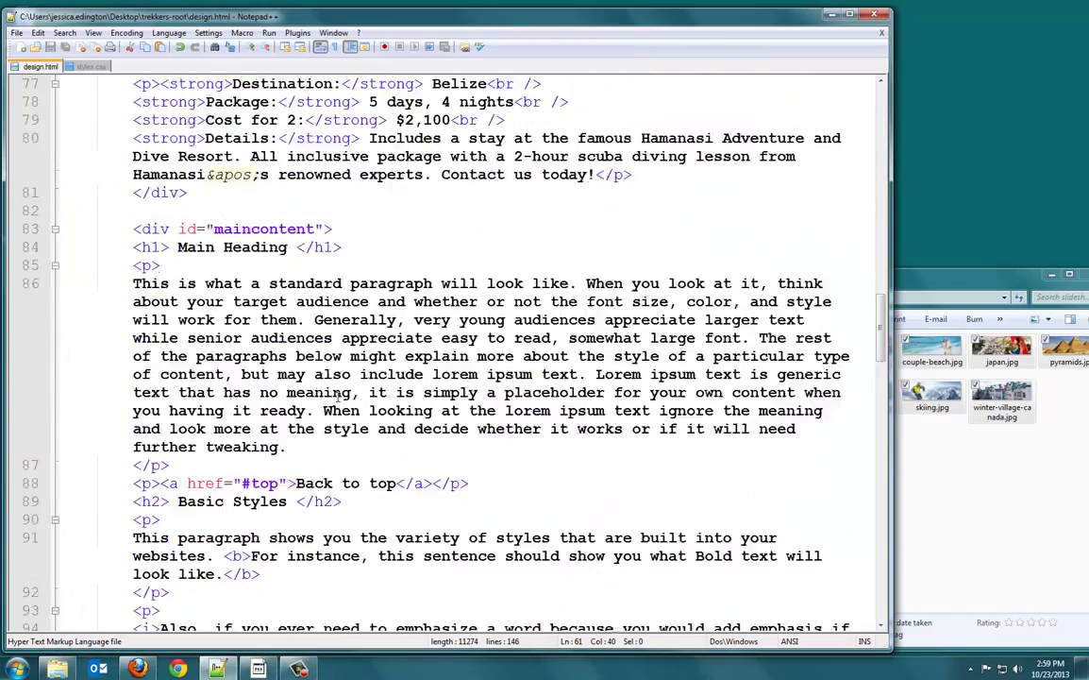
scroll(337, 396, "up", 10)
scroll(337, 397, "up", 3)
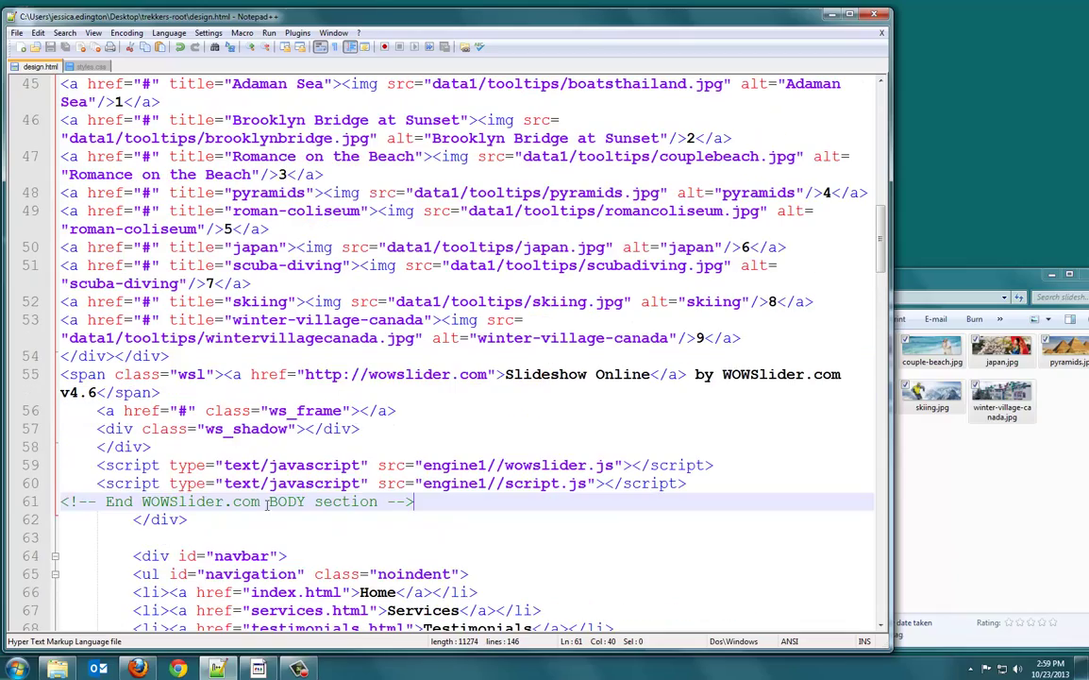
left_click_drag(412, 501, 44, 193)
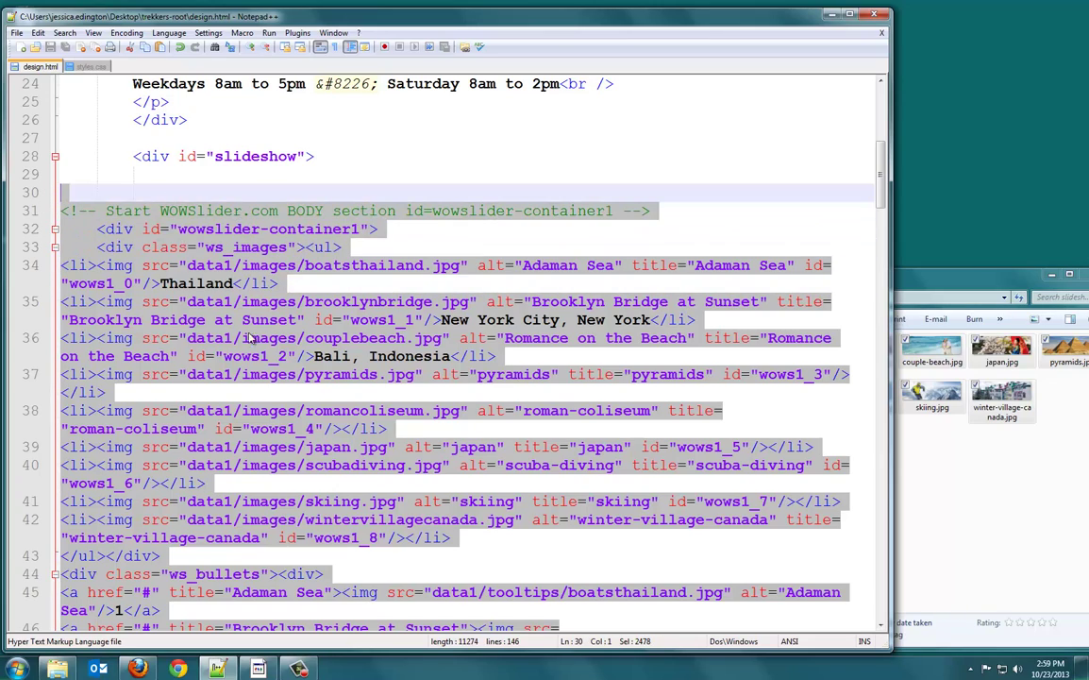
scroll(249, 321, "down", 10)
scroll(248, 321, "up", 2)
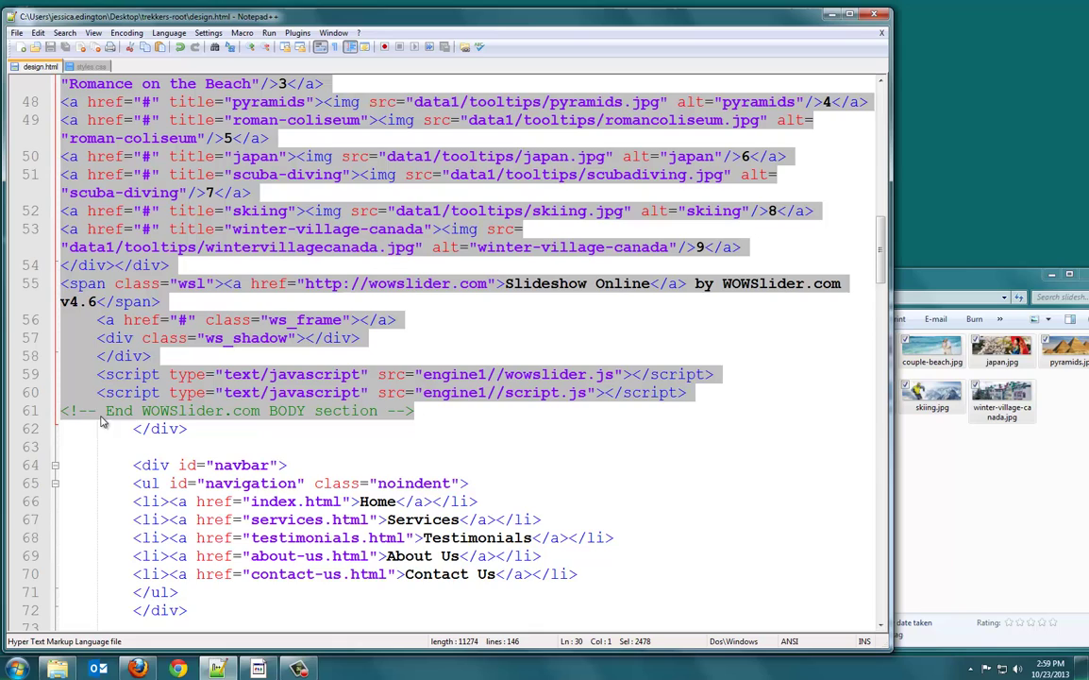
scroll(217, 377, "up", 10)
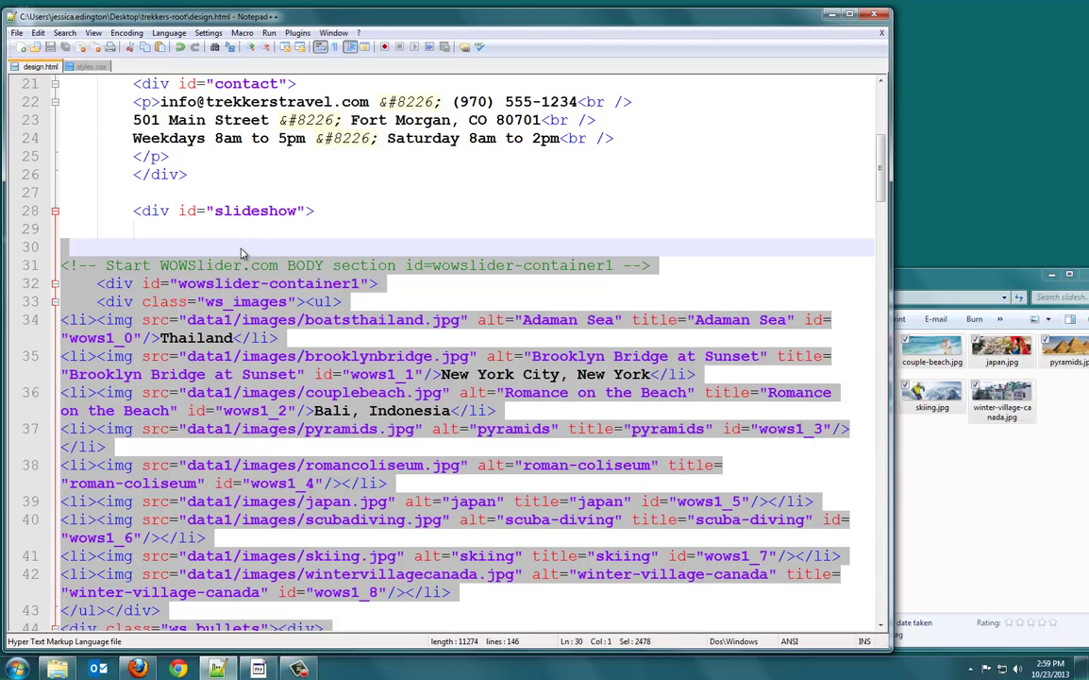
Switch to WOW Slider and review the gallery's publishing method settings without publishing again.
left_click(843, 15)
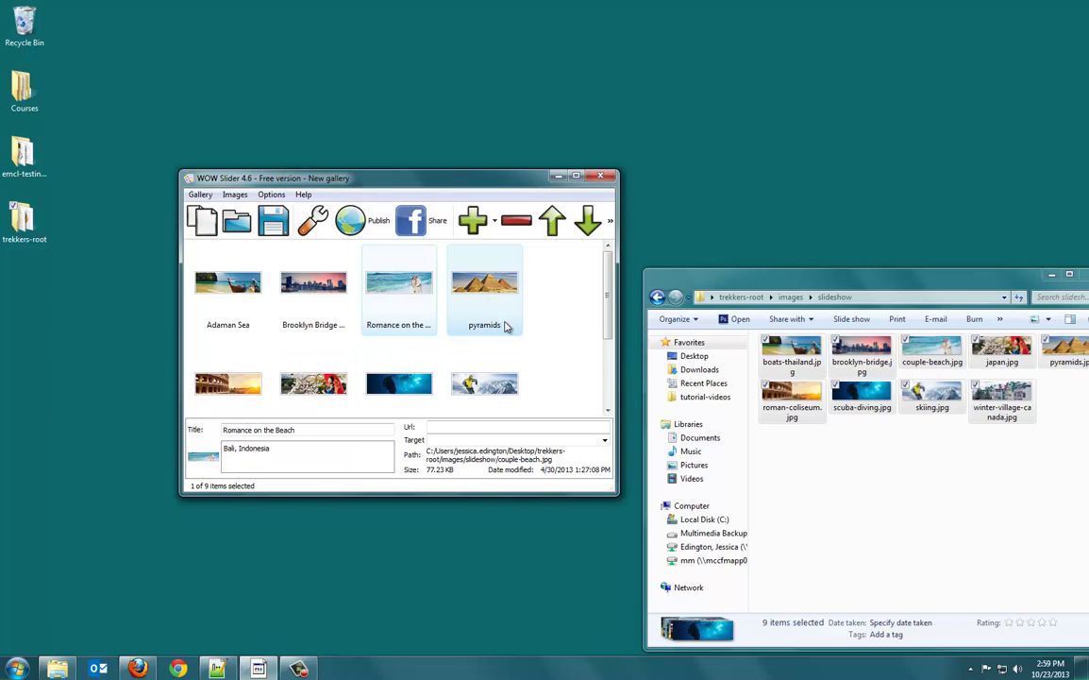
left_click(371, 218)
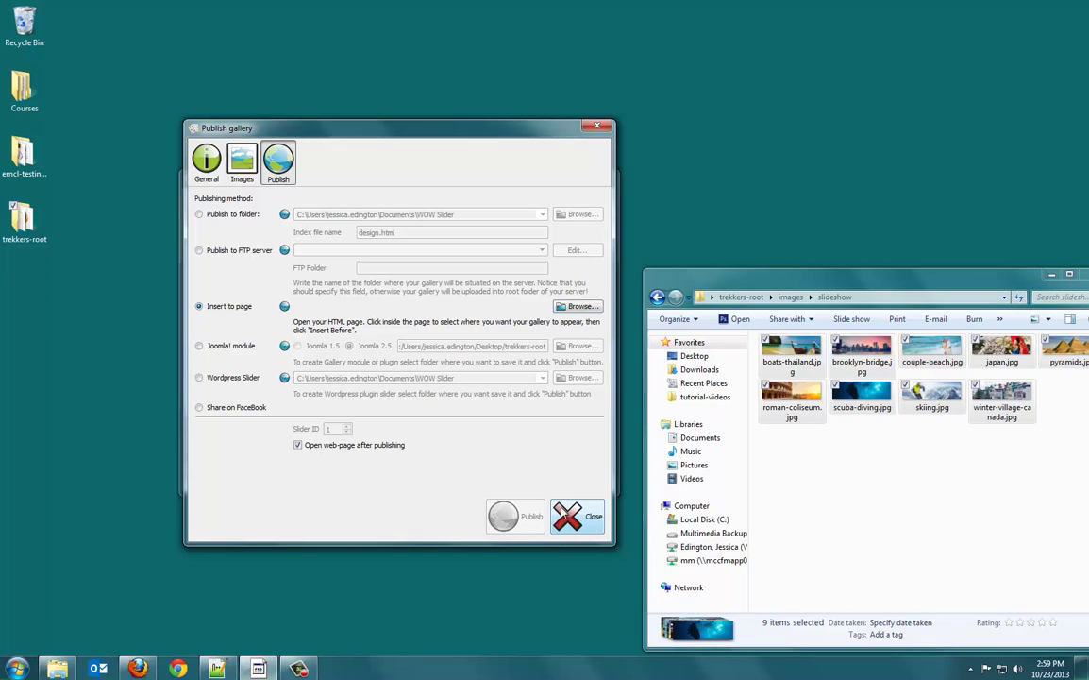
left_click(597, 125)
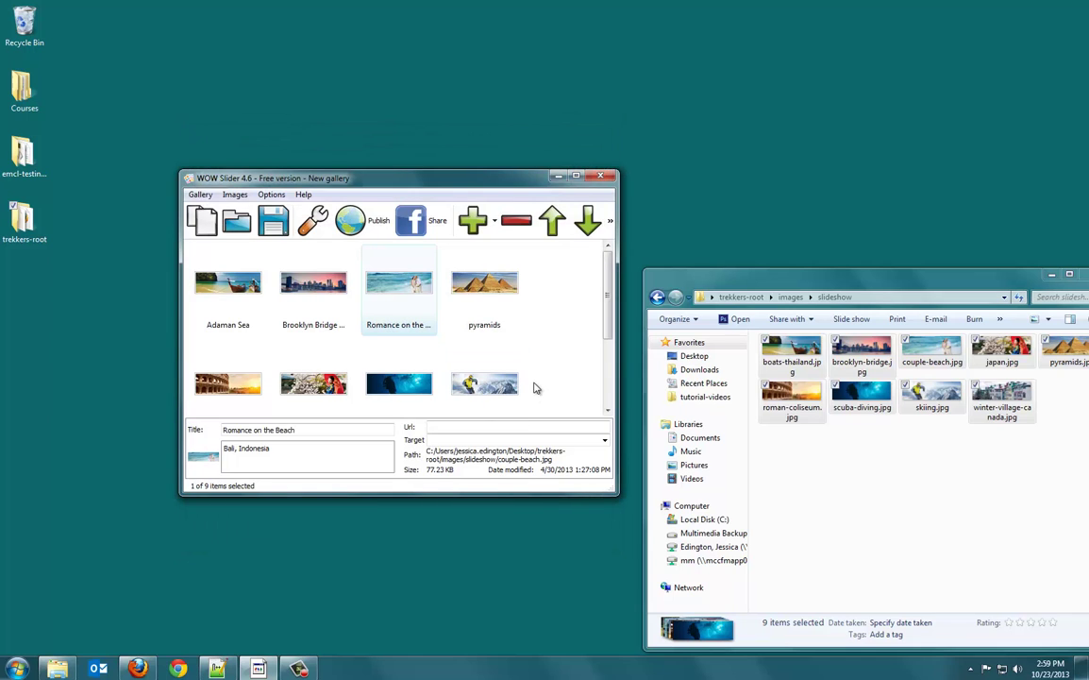